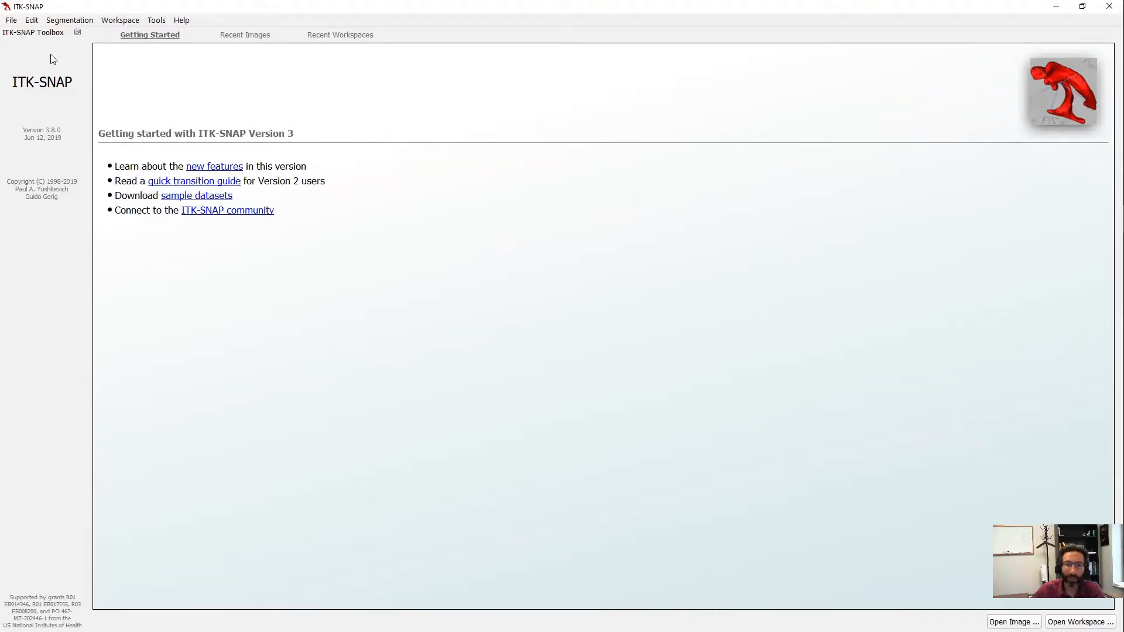
- Load 20180219_topro_average_2020.nii.gz from the AZBA demonstration folder as the main image
{"action": "left_click", "coordinate": [11, 21]}
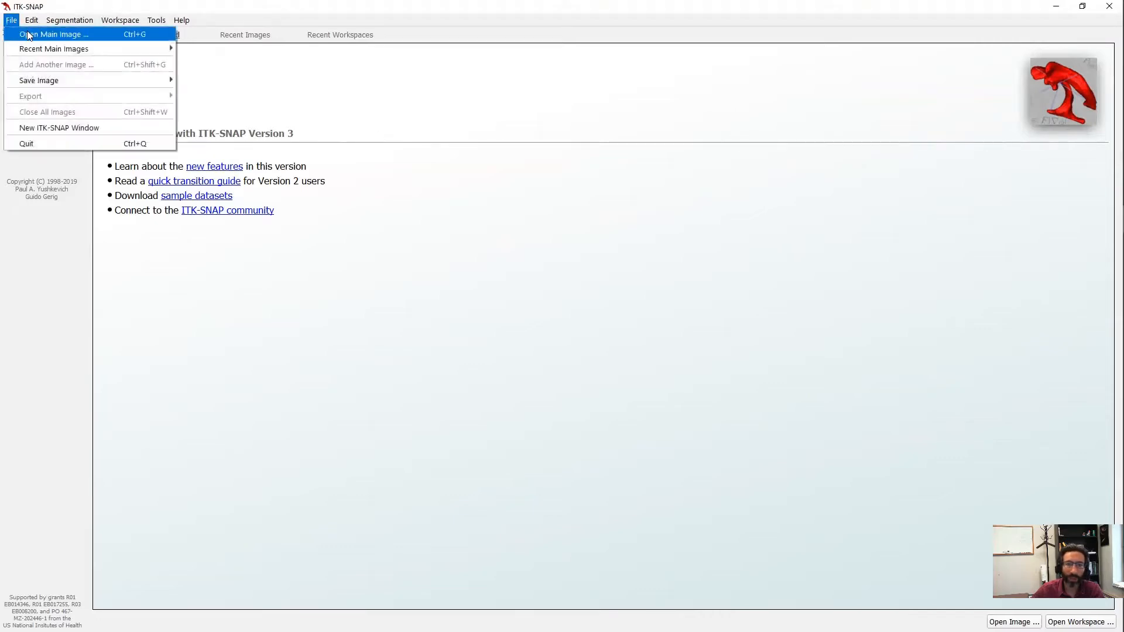
{"action": "left_click", "coordinate": [18, 33]}
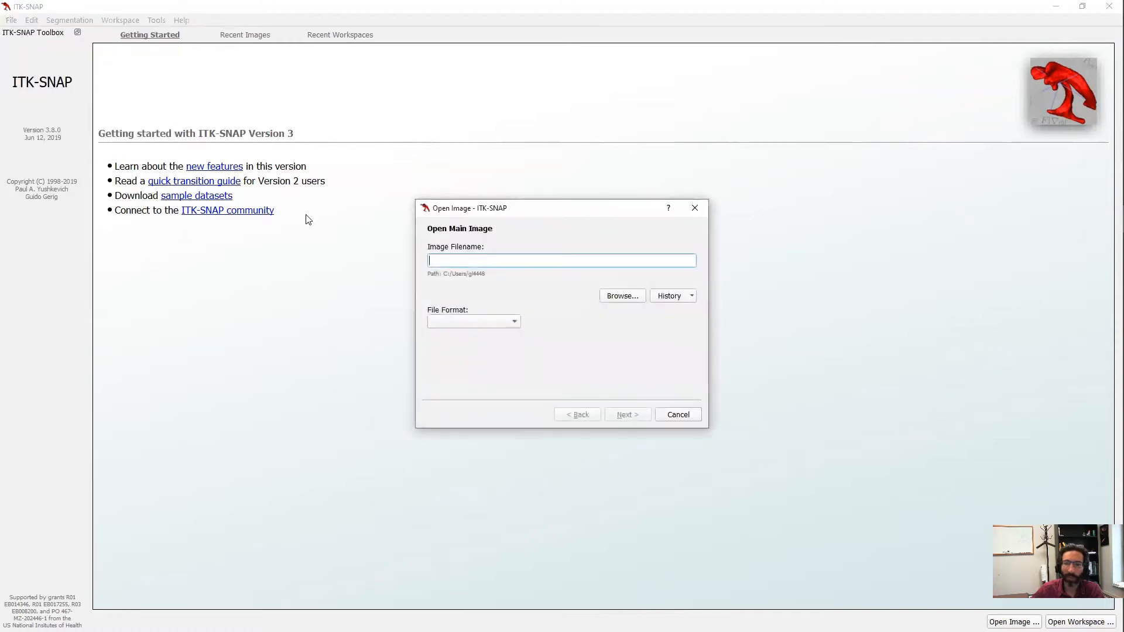
{"action": "left_click", "coordinate": [628, 296]}
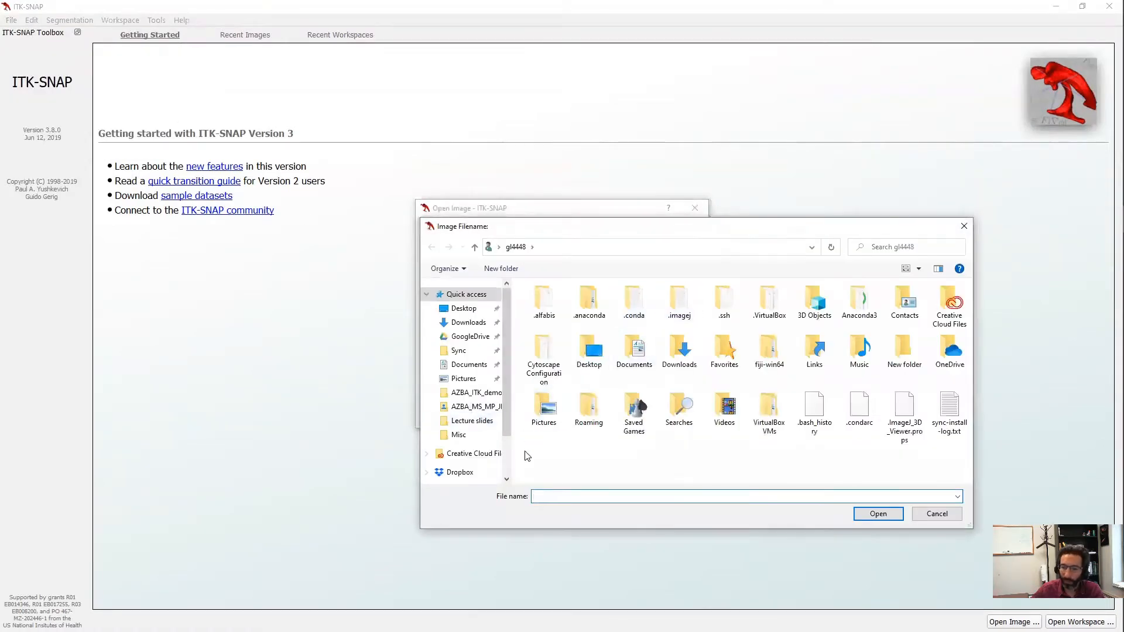
{"action": "left_click", "coordinate": [478, 394]}
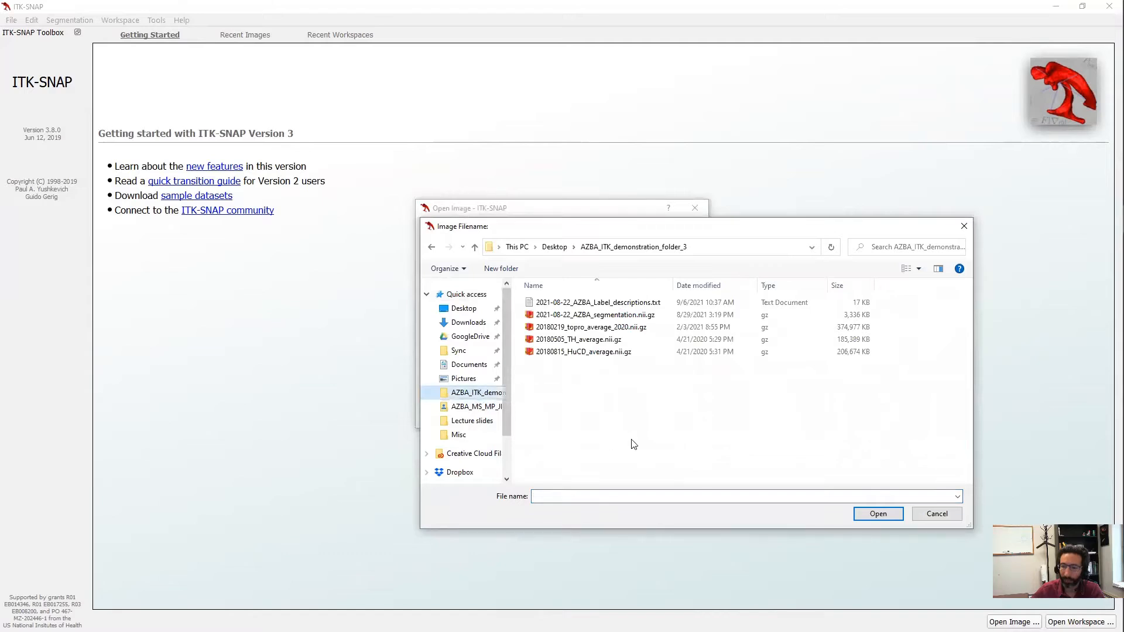
{"action": "left_click", "coordinate": [592, 327]}
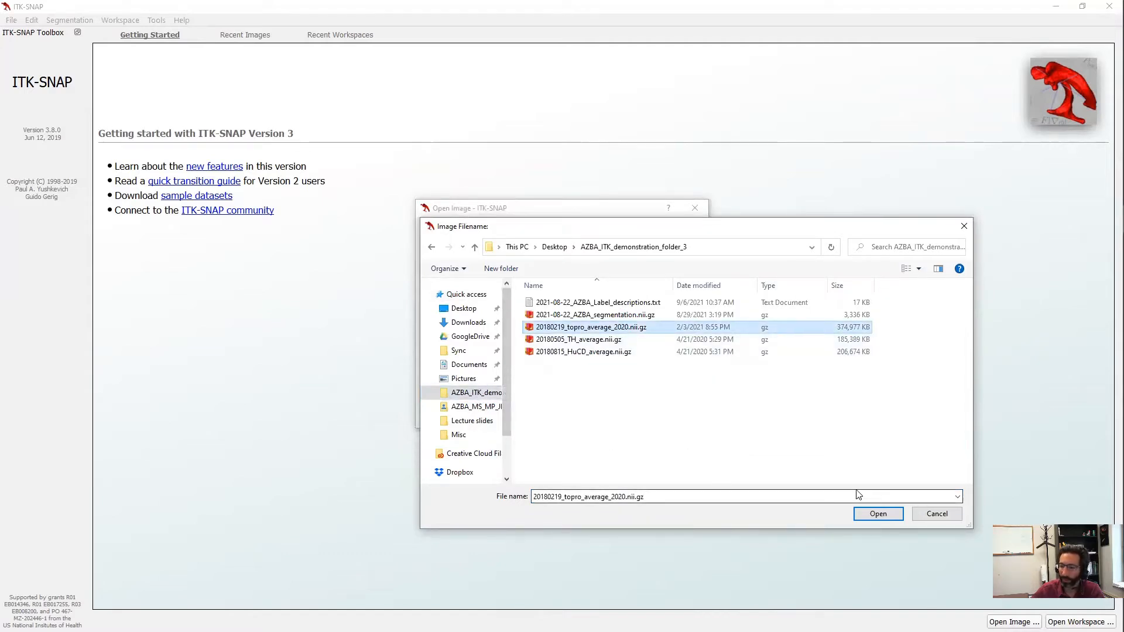
{"action": "left_click", "coordinate": [878, 514]}
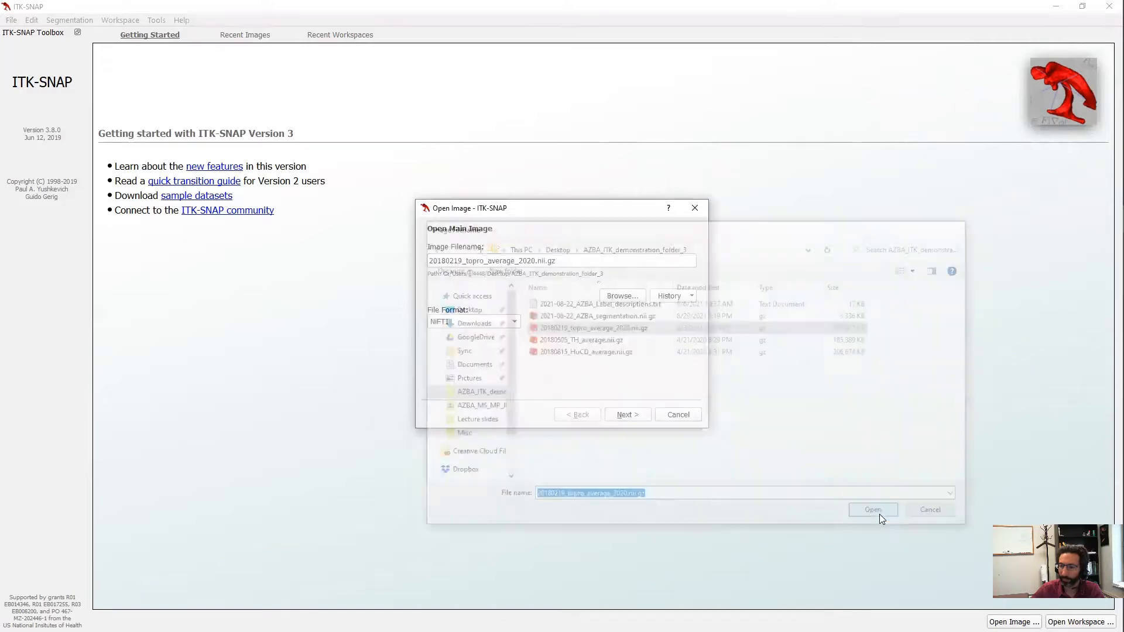
{"action": "left_click", "coordinate": [623, 415]}
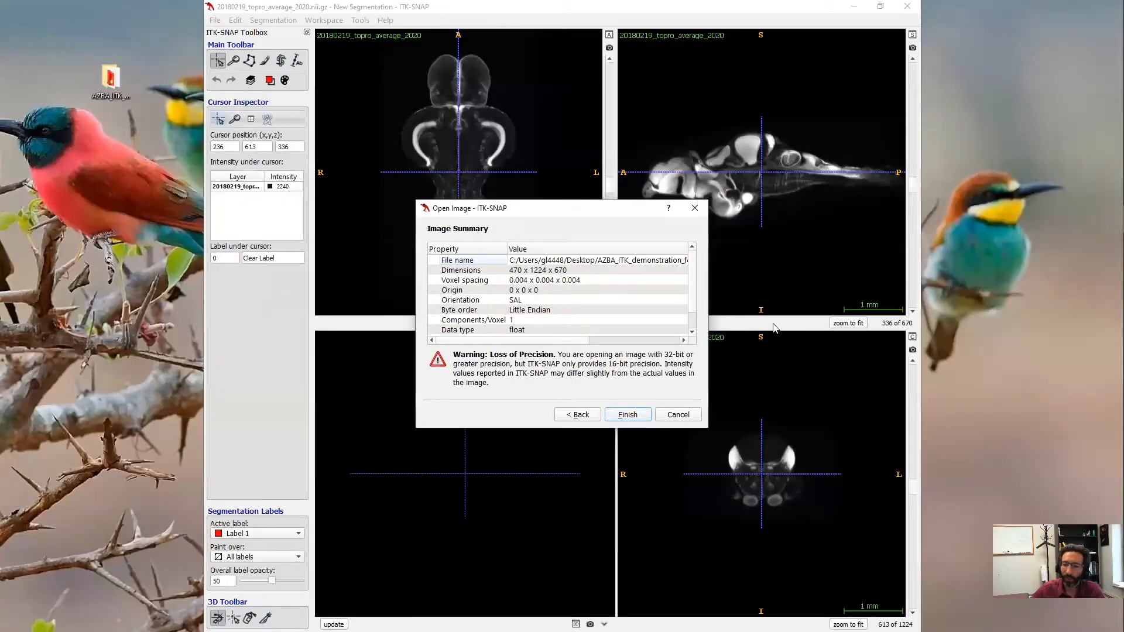
{"action": "left_click", "coordinate": [626, 415]}
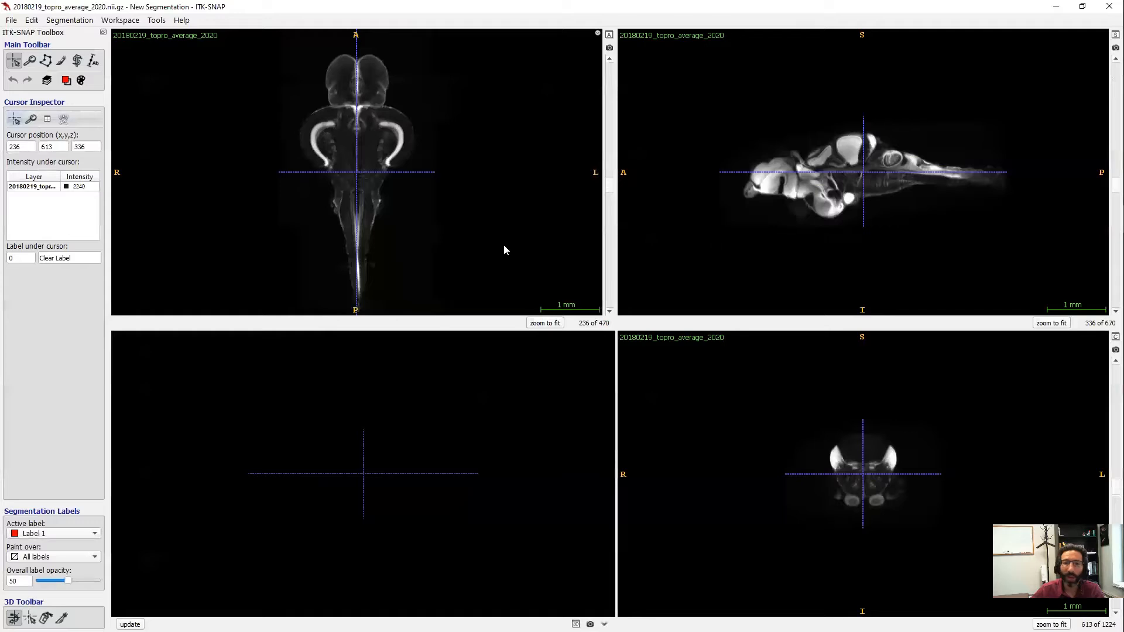
- Load 2021-08-22_AZBA_segmentation.nii.gz as the colour label overlay on the topro template
{"action": "left_click", "coordinate": [71, 21]}
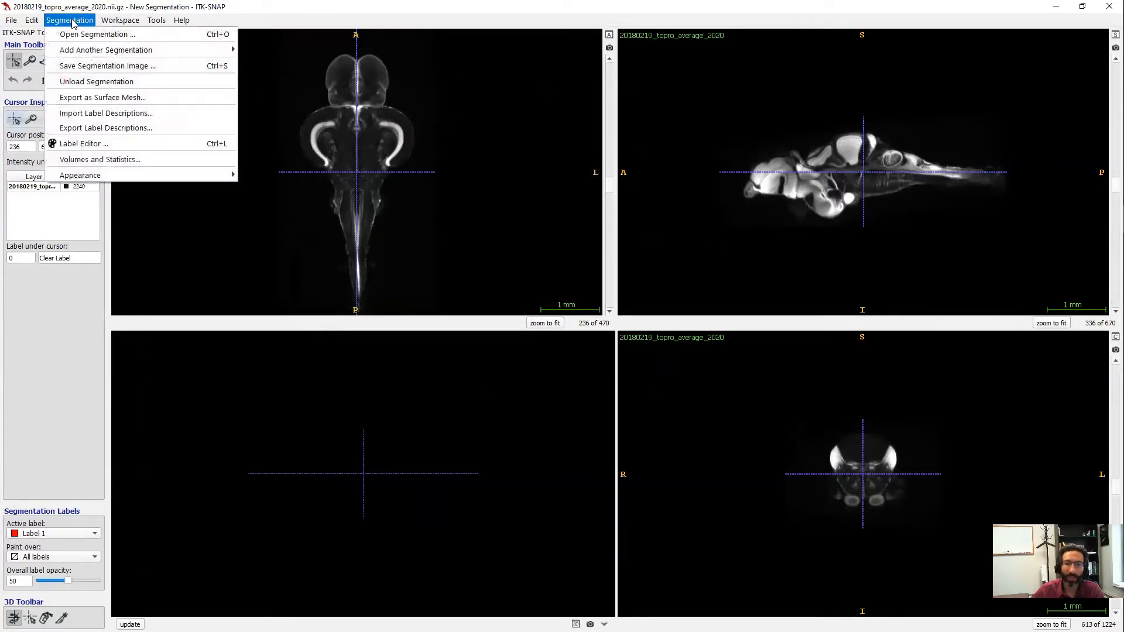
{"action": "left_click", "coordinate": [73, 35]}
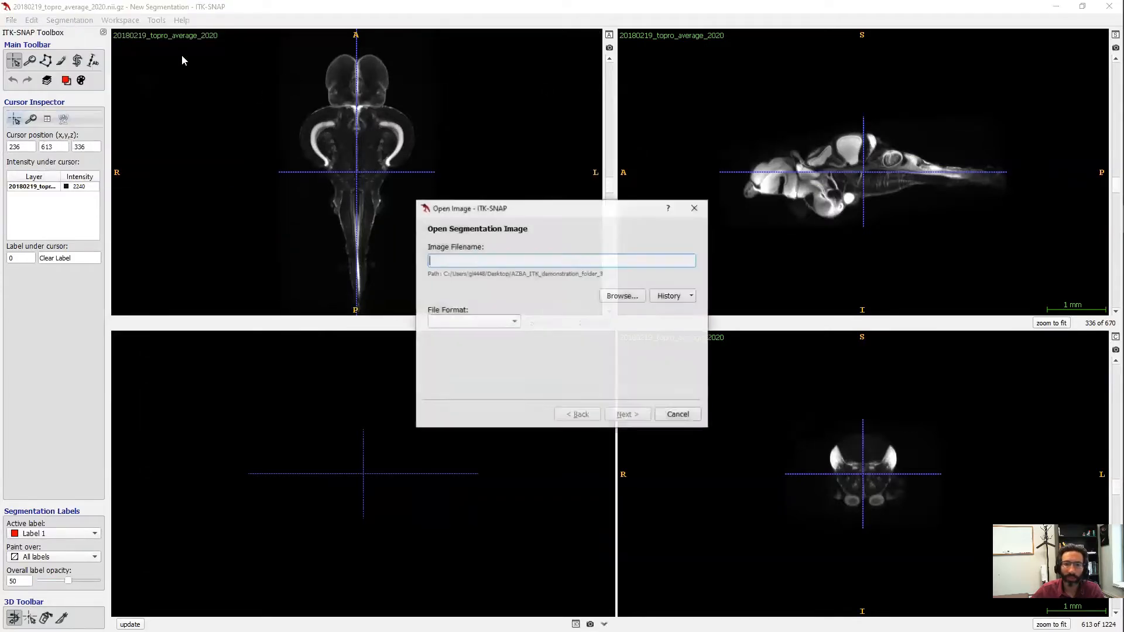
{"action": "left_click", "coordinate": [619, 294]}
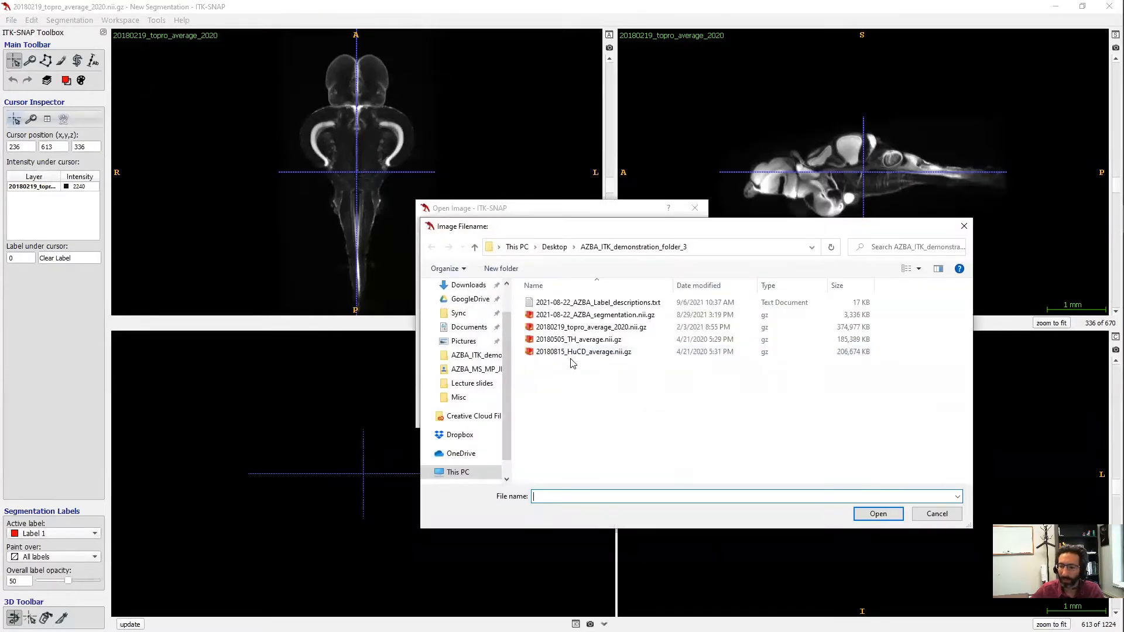
{"action": "left_click", "coordinate": [577, 316]}
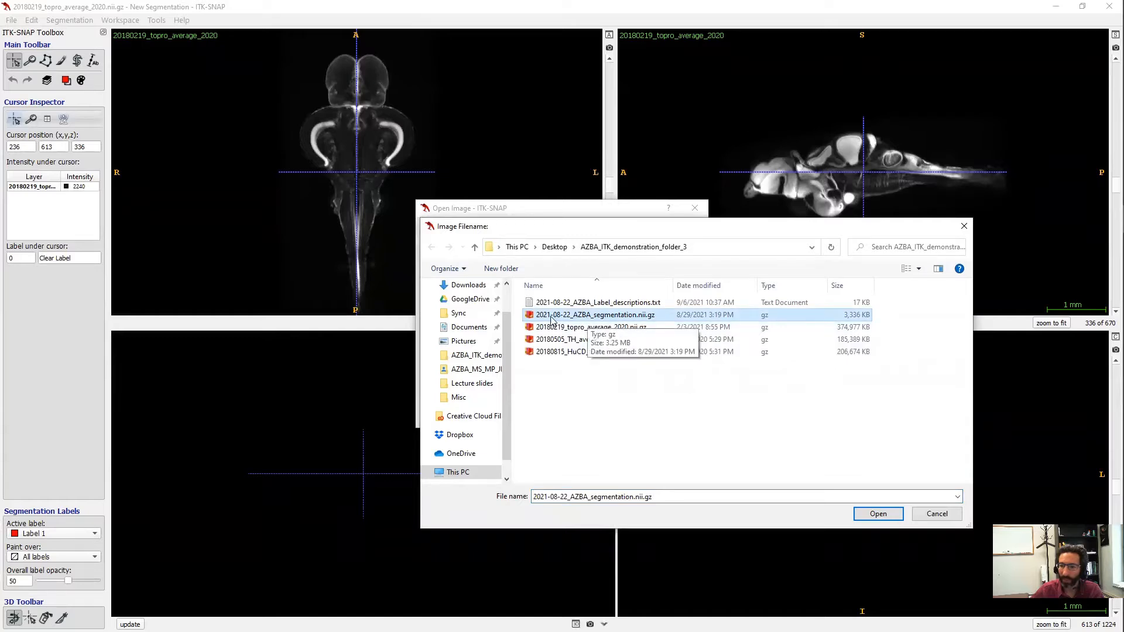
{"action": "left_click", "coordinate": [877, 513]}
{"action": "left_click", "coordinate": [638, 416]}
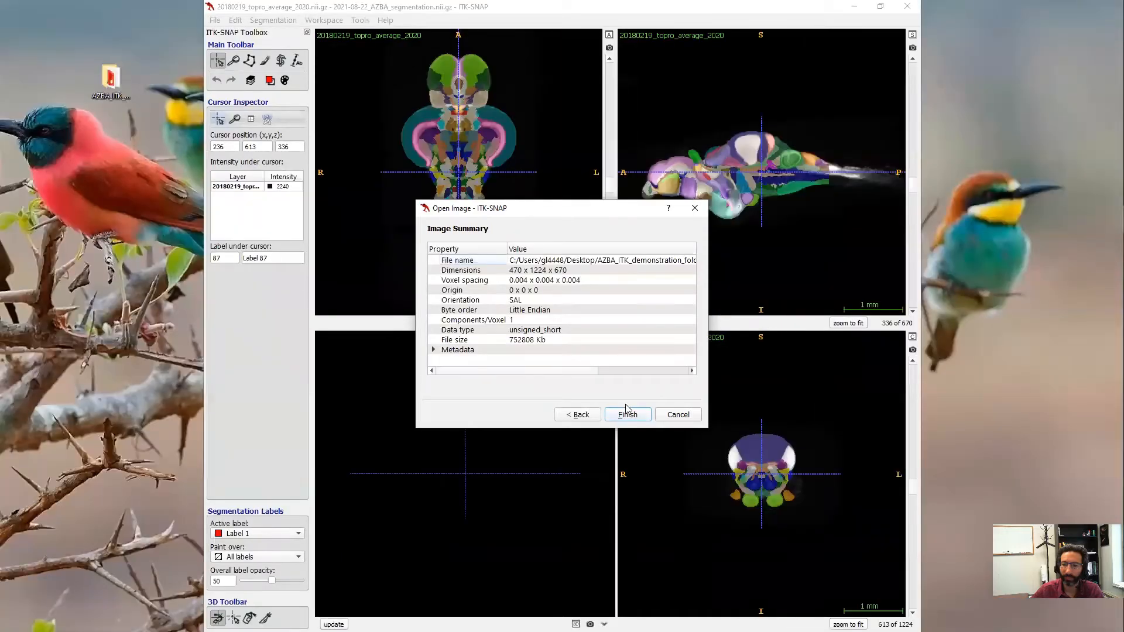
{"action": "left_click", "coordinate": [627, 414]}
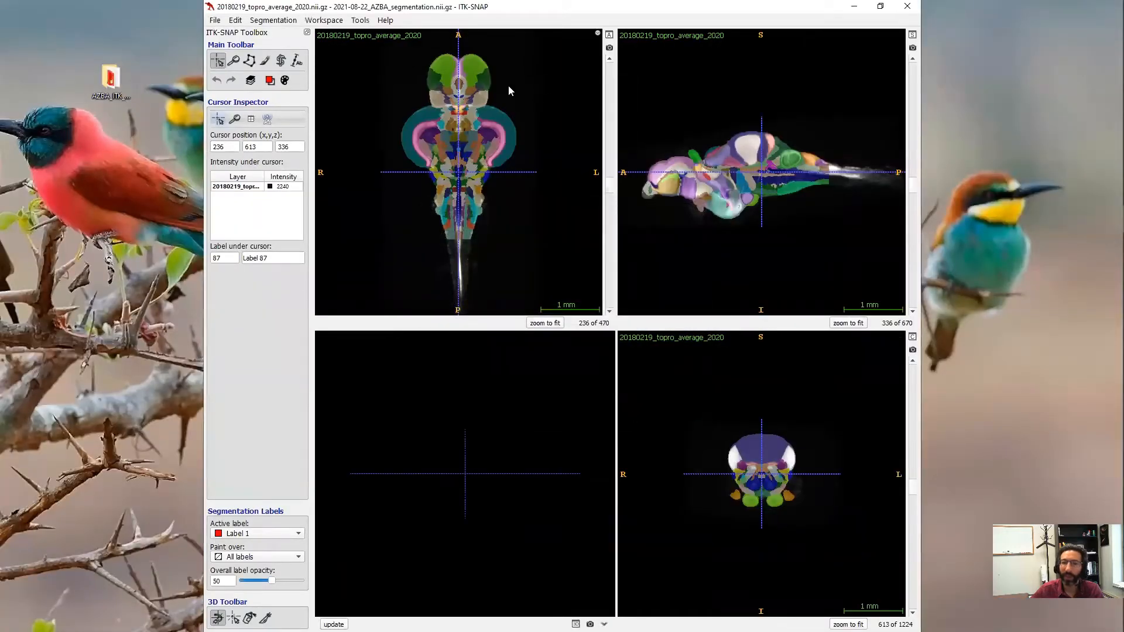
- Import region names and colours from 2021-08-22_AZBA_Label_descriptions.txt into the segmentation labels
{"action": "left_click", "coordinate": [273, 20]}
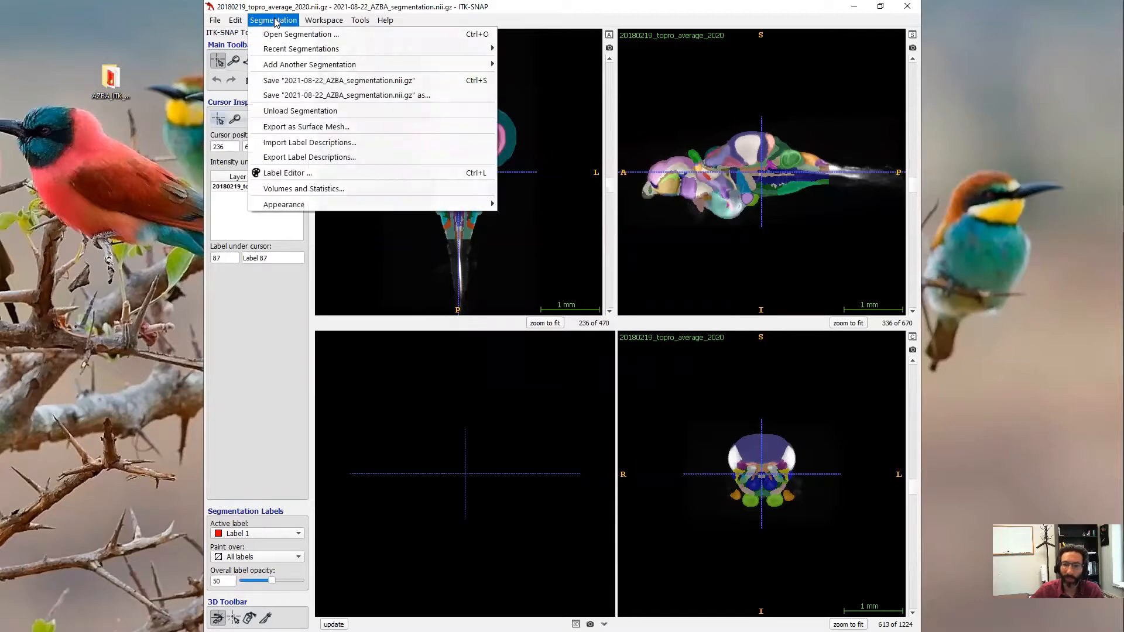
{"action": "left_click", "coordinate": [310, 145]}
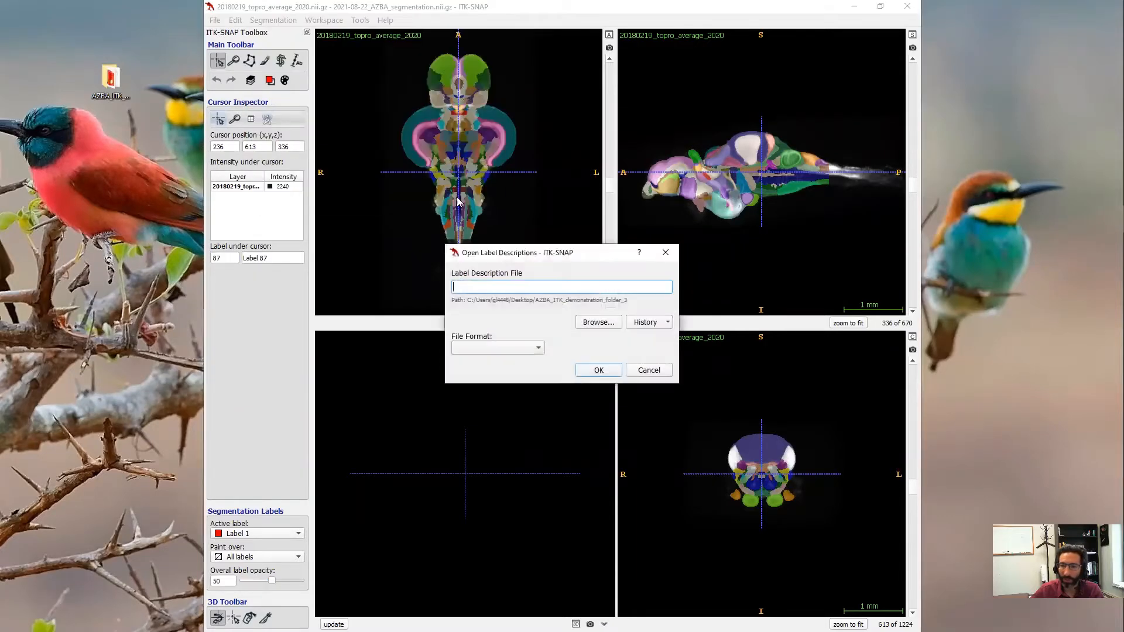
{"action": "left_click", "coordinate": [611, 324]}
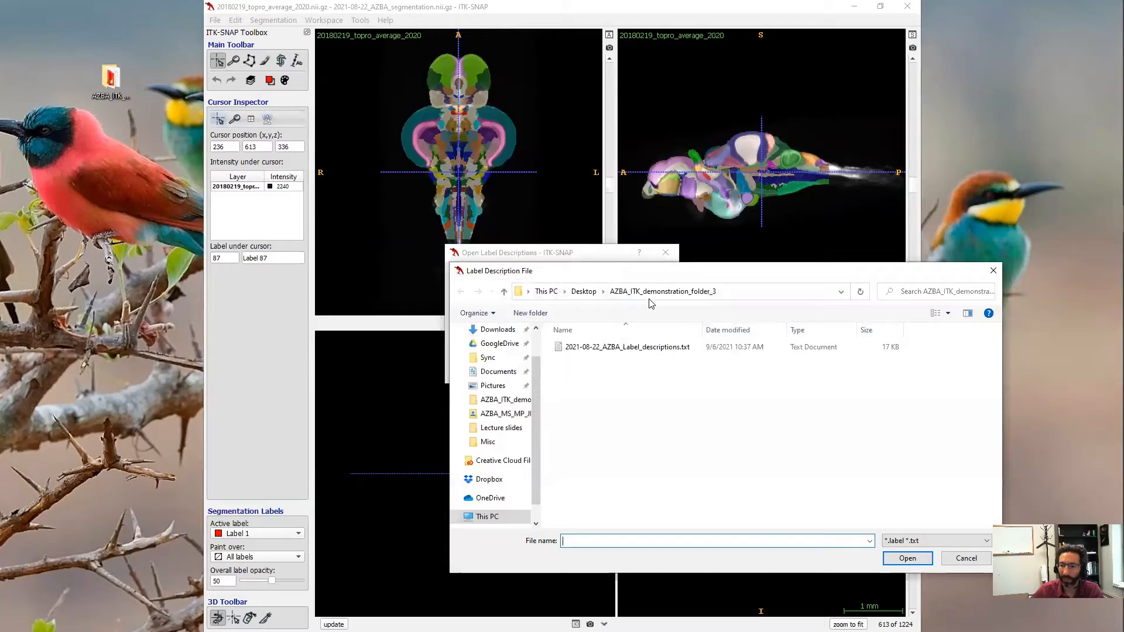
{"action": "left_click", "coordinate": [618, 351]}
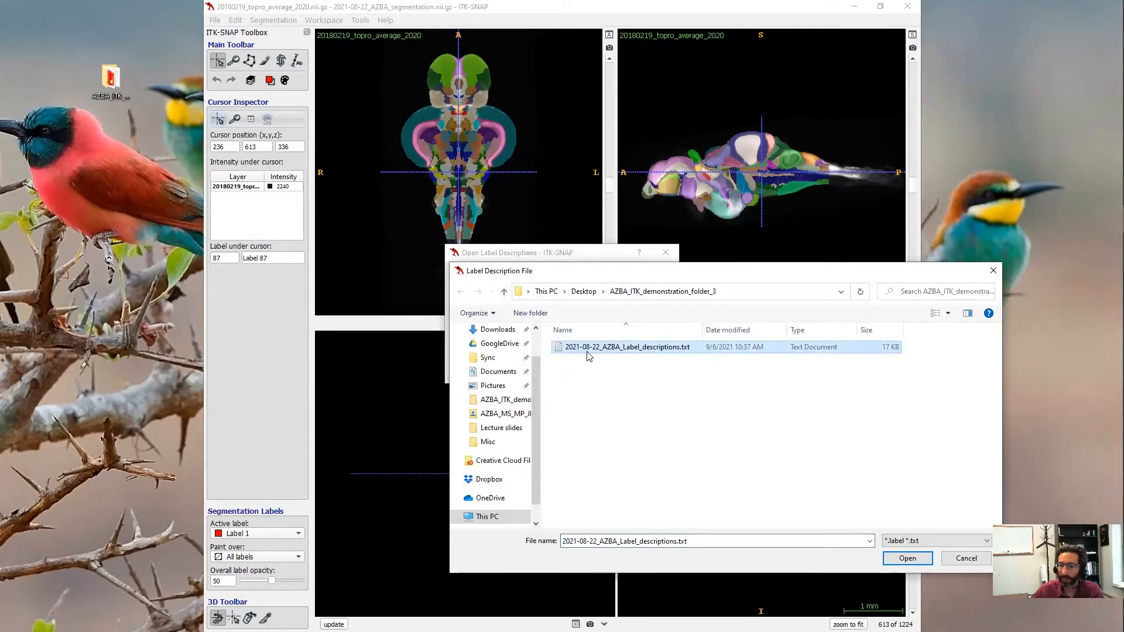
{"action": "left_click", "coordinate": [907, 558]}
{"action": "left_click", "coordinate": [603, 371]}
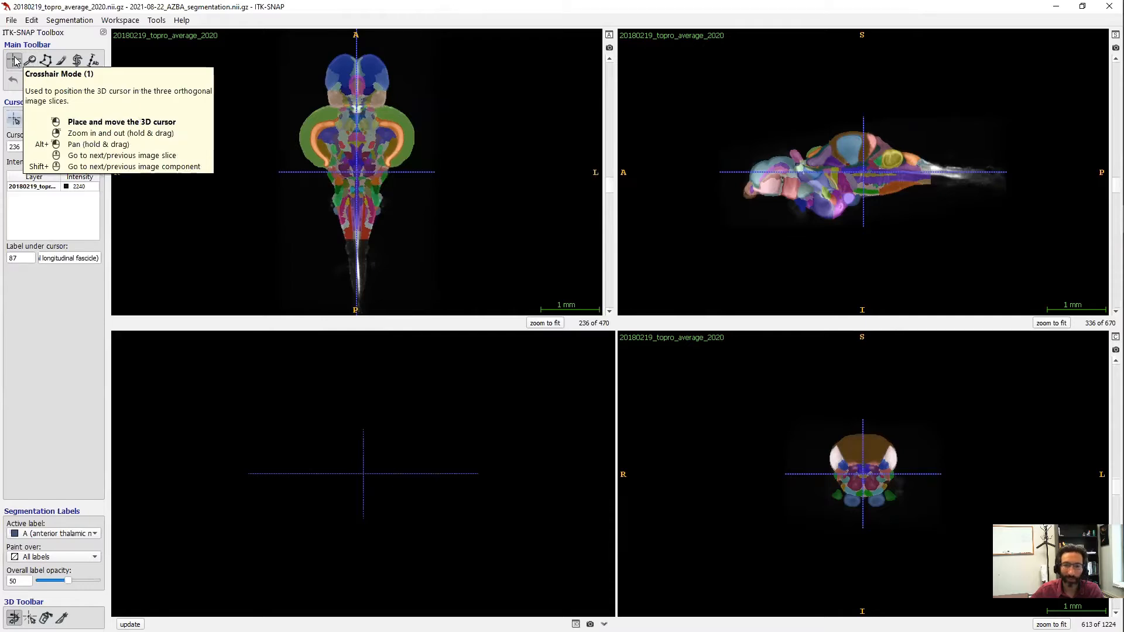
- Probe several brain regions in the axial and sagittal views to read their label names
{"action": "left_click_drag", "start_coordinate": [410, 153], "coordinate": [353, 146]}
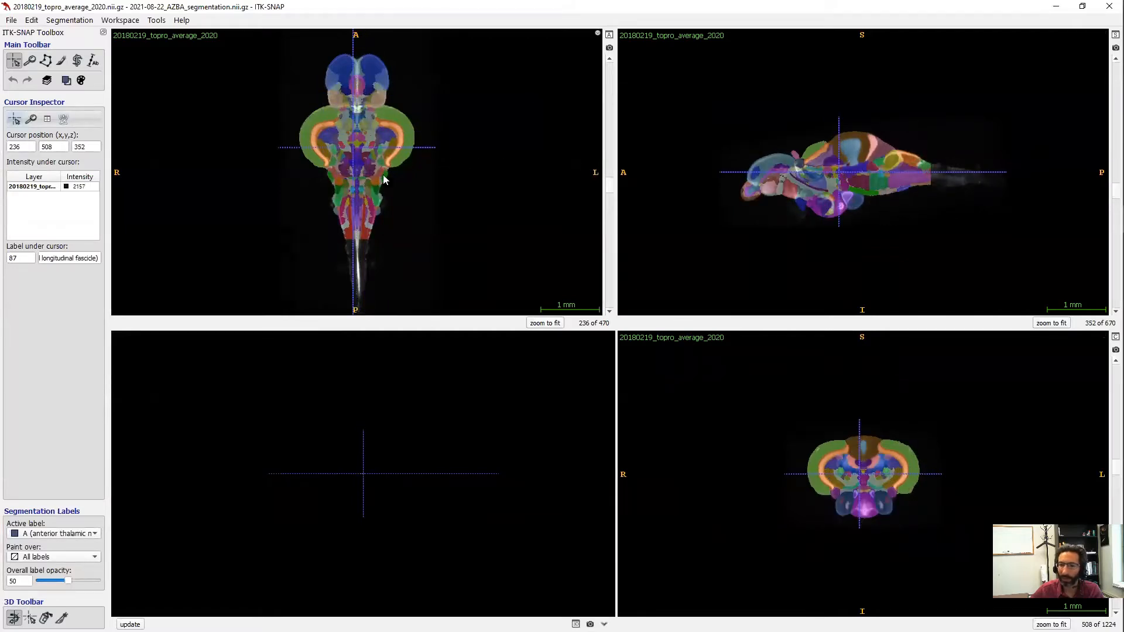
{"action": "left_click", "coordinate": [378, 121]}
{"action": "left_click", "coordinate": [354, 156]}
{"action": "left_click", "coordinate": [335, 145]}
{"action": "left_click", "coordinate": [354, 146]}
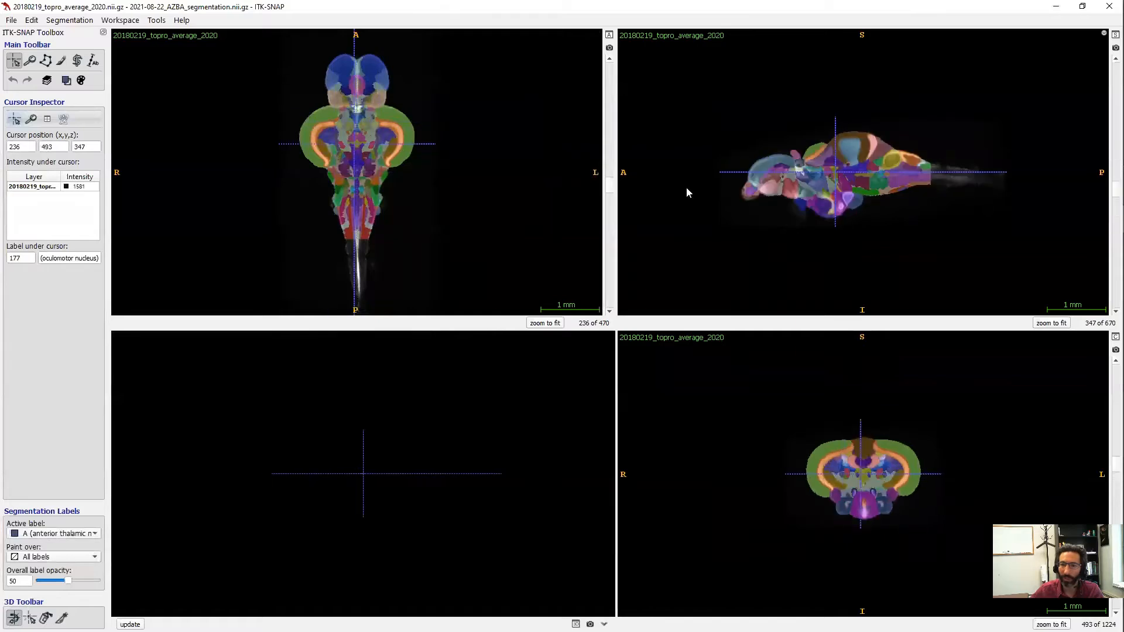
{"action": "left_click", "coordinate": [831, 194]}
{"action": "left_click", "coordinate": [868, 172]}
{"action": "left_click", "coordinate": [357, 139]}
{"action": "left_click", "coordinate": [365, 140]}
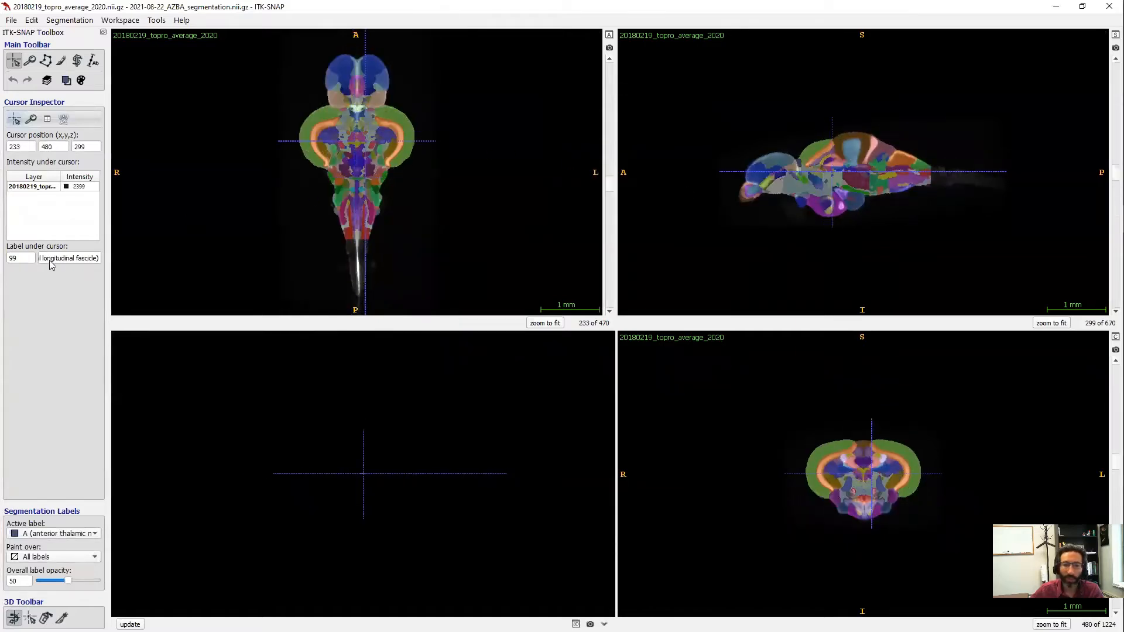
- Place the crosshair on label 60, GC (central gray), read its name, and zoom in
{"action": "left_click_drag", "start_coordinate": [58, 262], "coordinate": [32, 261]}
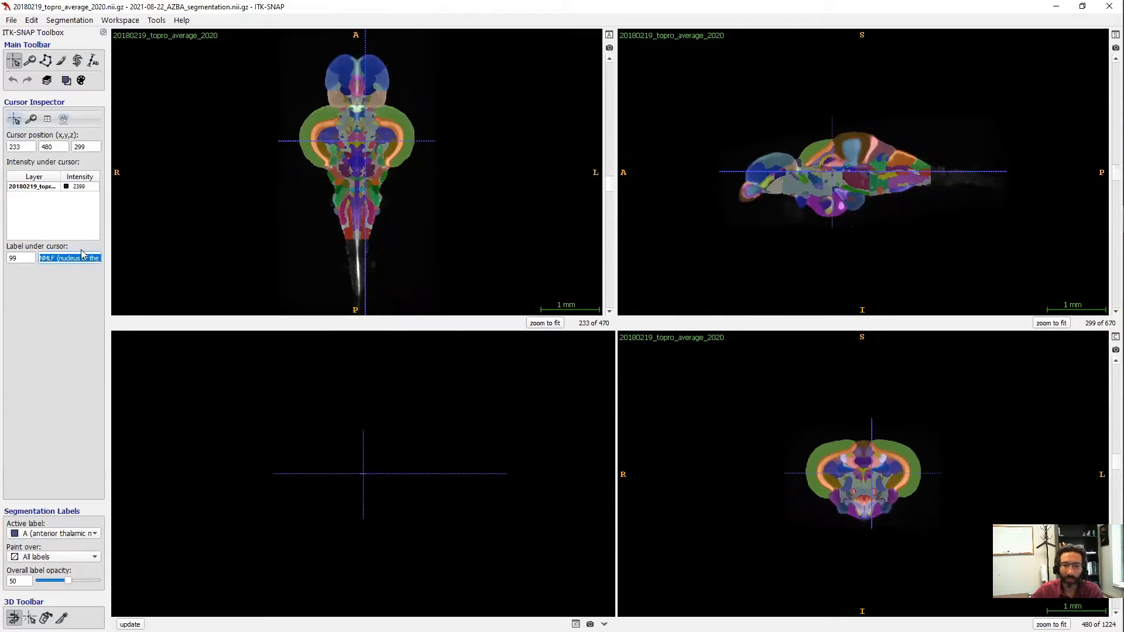
{"action": "left_click", "coordinate": [354, 161]}
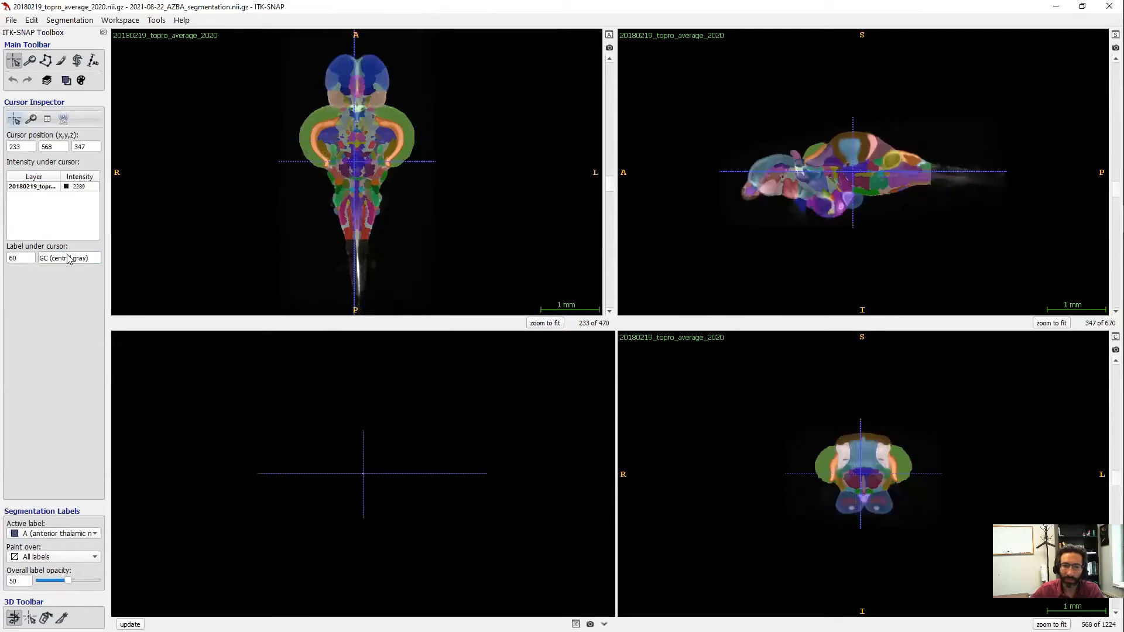
{"action": "left_click_drag", "start_coordinate": [87, 259], "coordinate": [33, 258]}
{"action": "right_click_drag", "start_coordinate": [388, 177], "coordinate": [406, 141]}
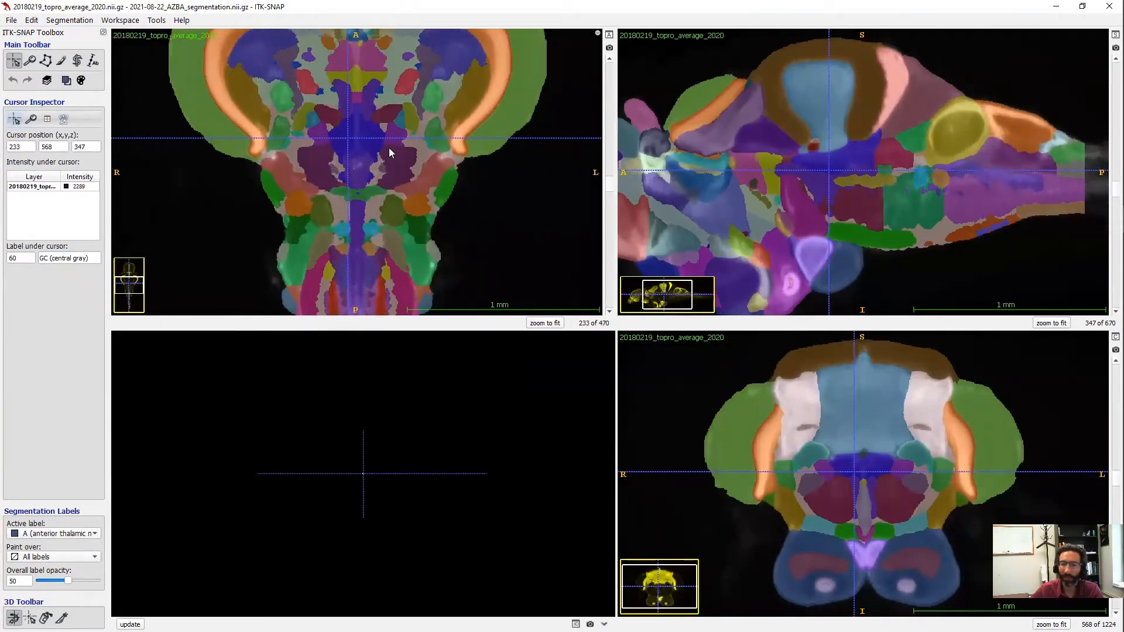
{"action": "mouse_move", "coordinate": [389, 147]}
{"action": "right_mouse_down"}
{"action": "mouse_move", "coordinate": [382, 166]}
{"action": "mouse_move", "coordinate": [388, 151]}
{"action": "right_mouse_up"}
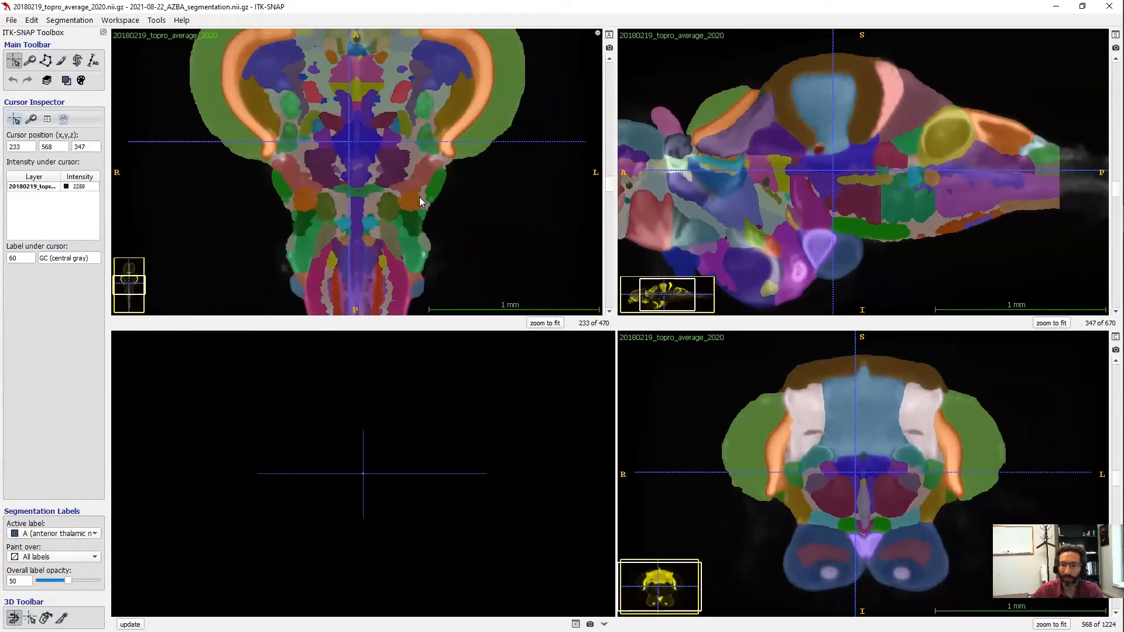
{"action": "key", "text": "c"}
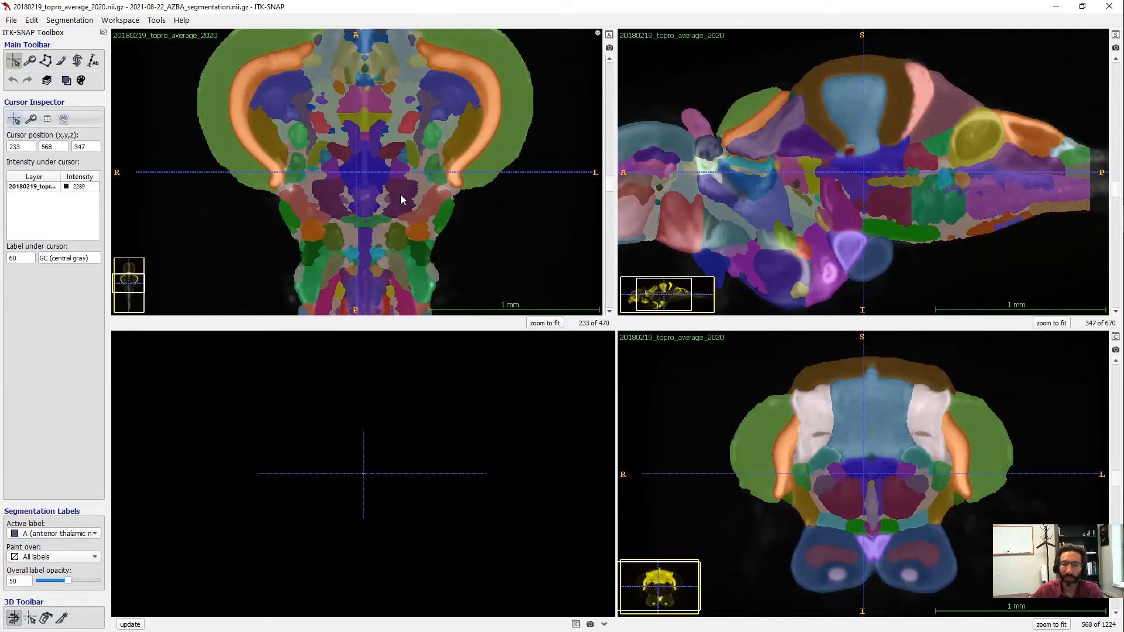
{"action": "key", "text": "s"}
{"action": "key", "text": "s"}
{"action": "key", "text": "s"}
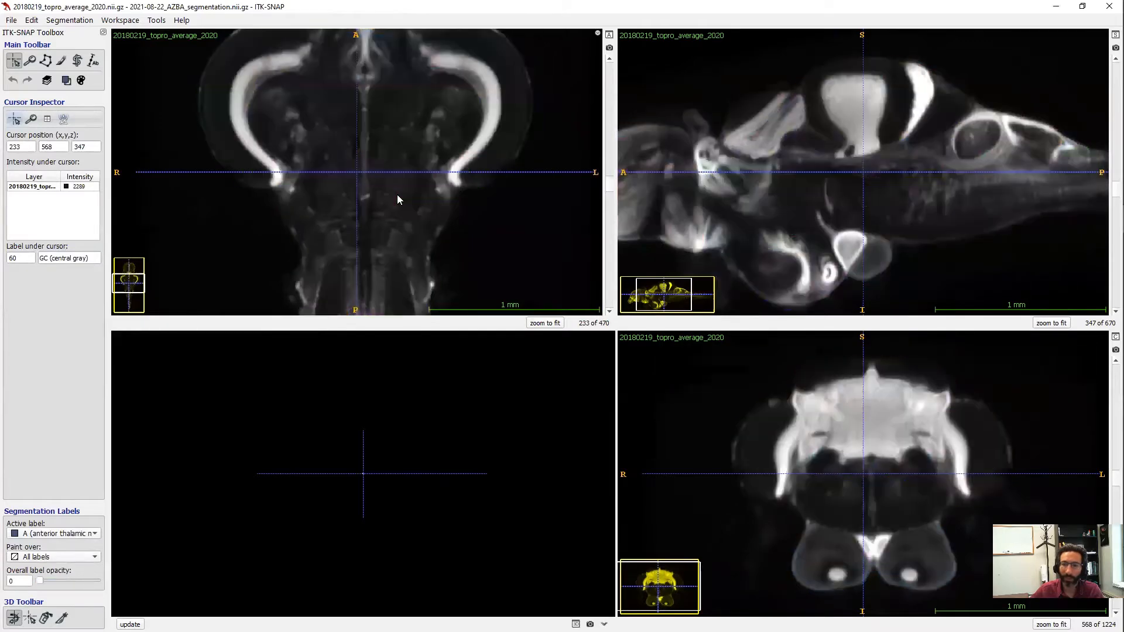
{"action": "key", "text": "s"}
{"action": "key", "text": "s"}
{"action": "key", "text": "s"}
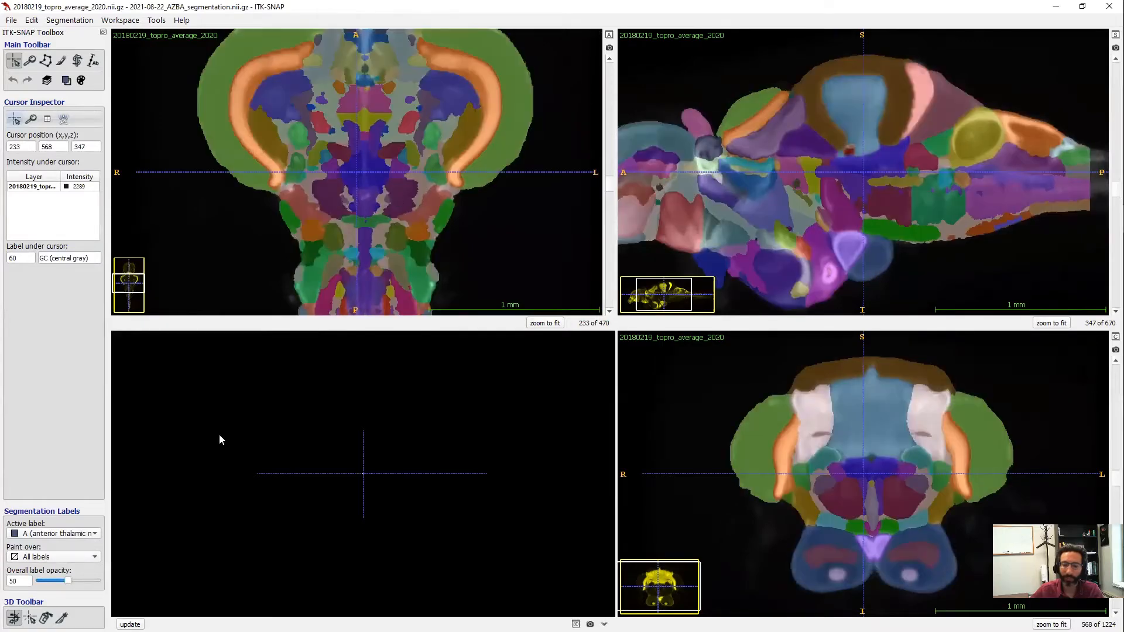
{"action": "mouse_move", "coordinate": [69, 582]}
{"action": "left_mouse_down"}
{"action": "mouse_move", "coordinate": [41, 583]}
{"action": "mouse_move", "coordinate": [100, 585]}
{"action": "mouse_move", "coordinate": [69, 585]}
{"action": "left_mouse_up"}
- Render the segmentation as a 3D surface, then rotate and zoom the brain model
{"action": "left_click", "coordinate": [130, 624]}
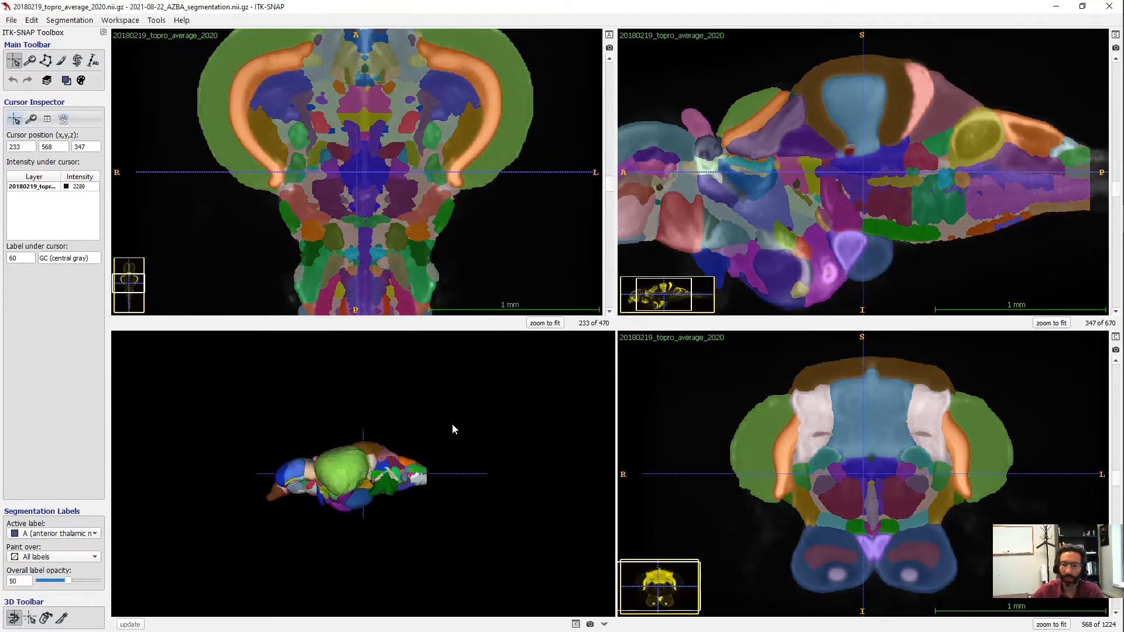
{"action": "left_click_drag", "start_coordinate": [318, 472], "coordinate": [385, 464]}
{"action": "right_click_drag", "start_coordinate": [386, 464], "coordinate": [398, 438]}
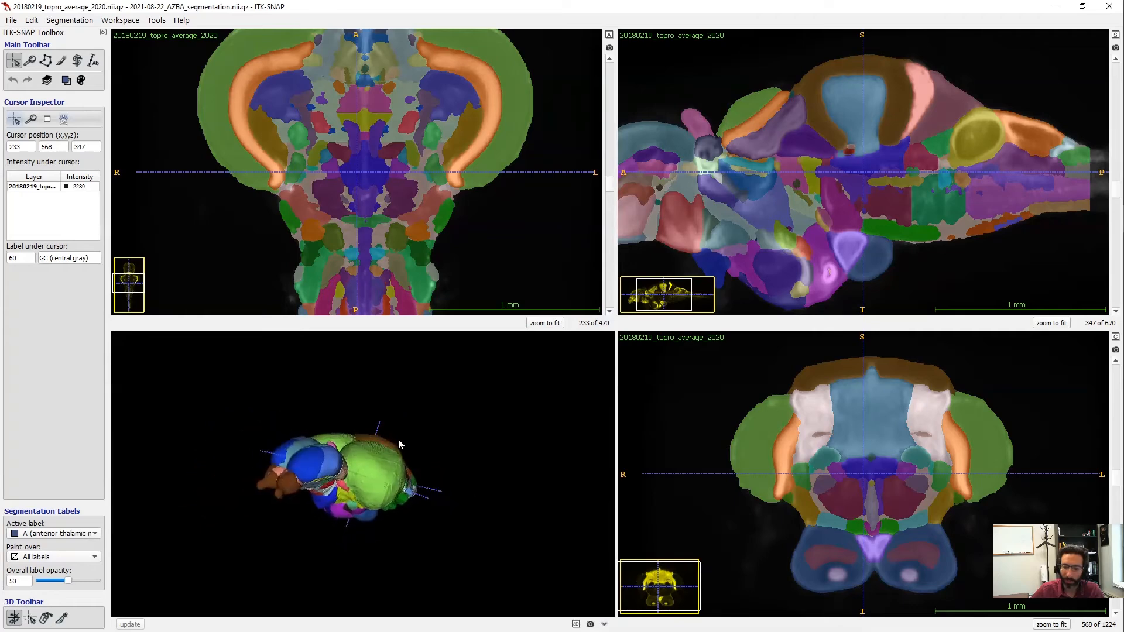
{"action": "left_click_drag", "start_coordinate": [398, 437], "coordinate": [364, 483]}
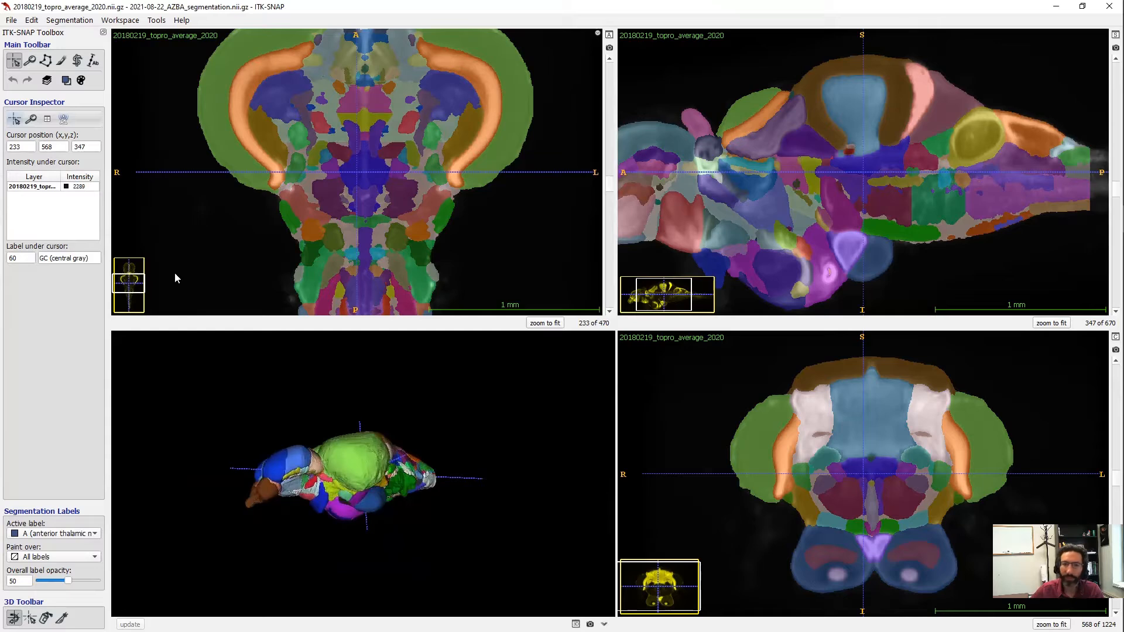
- Open the Segmentation Label Editor and move it away from the views
{"action": "left_click", "coordinate": [69, 21]}
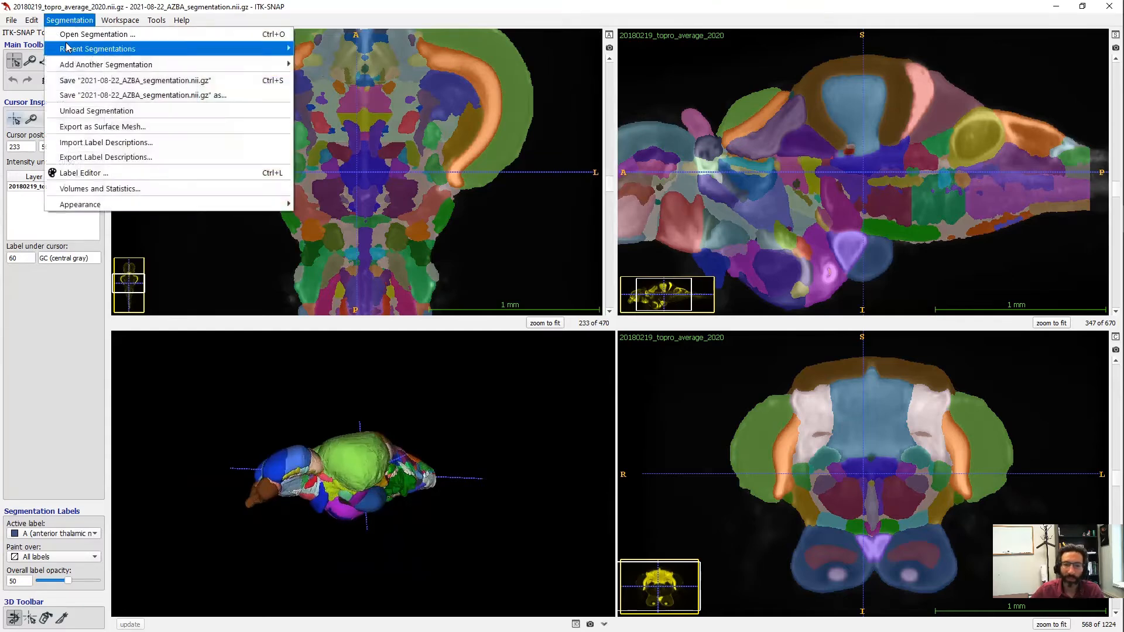
{"action": "left_click", "coordinate": [90, 173]}
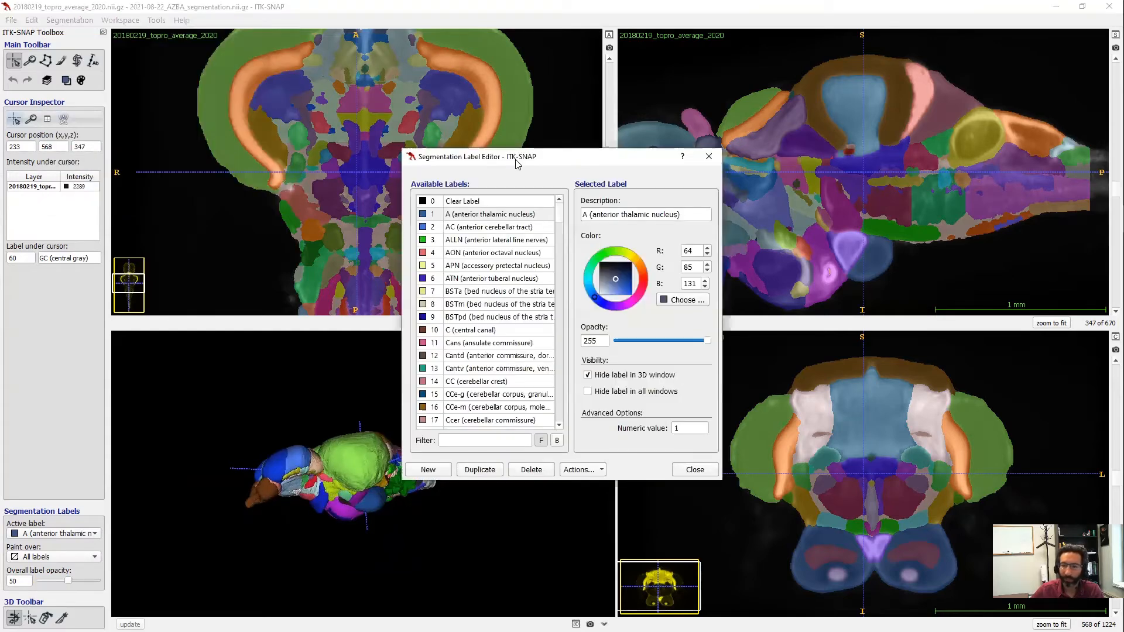
{"action": "left_click_drag", "start_coordinate": [519, 159], "coordinate": [660, 134]}
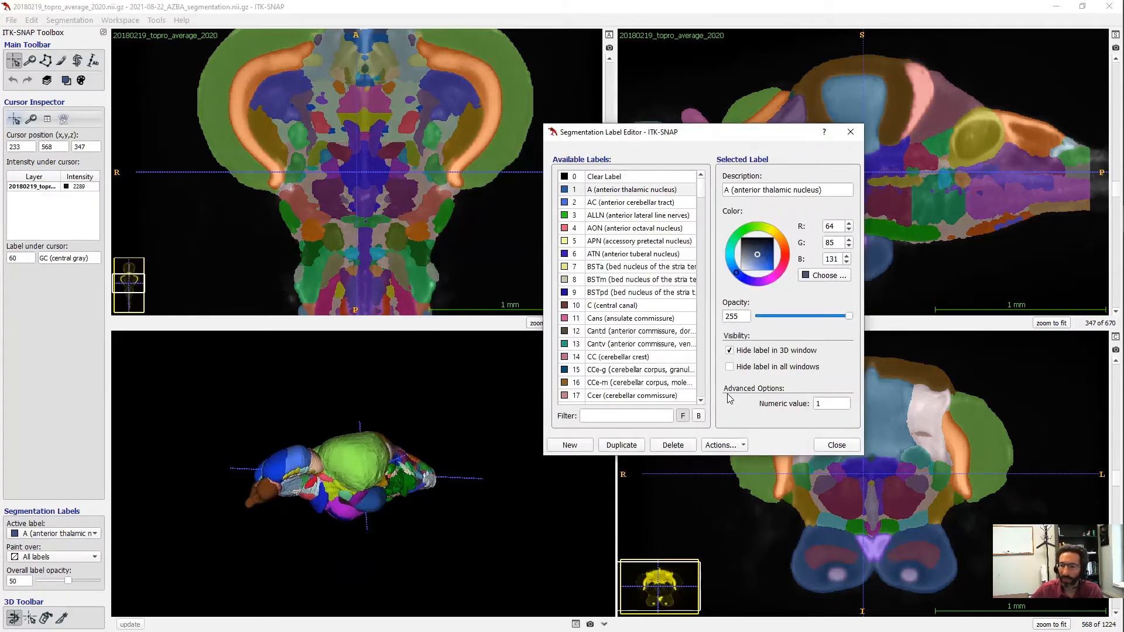
- Hide all labels in the 3D window and then in every view
{"action": "left_click", "coordinate": [738, 449]}
{"action": "mouse_move", "coordinate": [744, 502]}
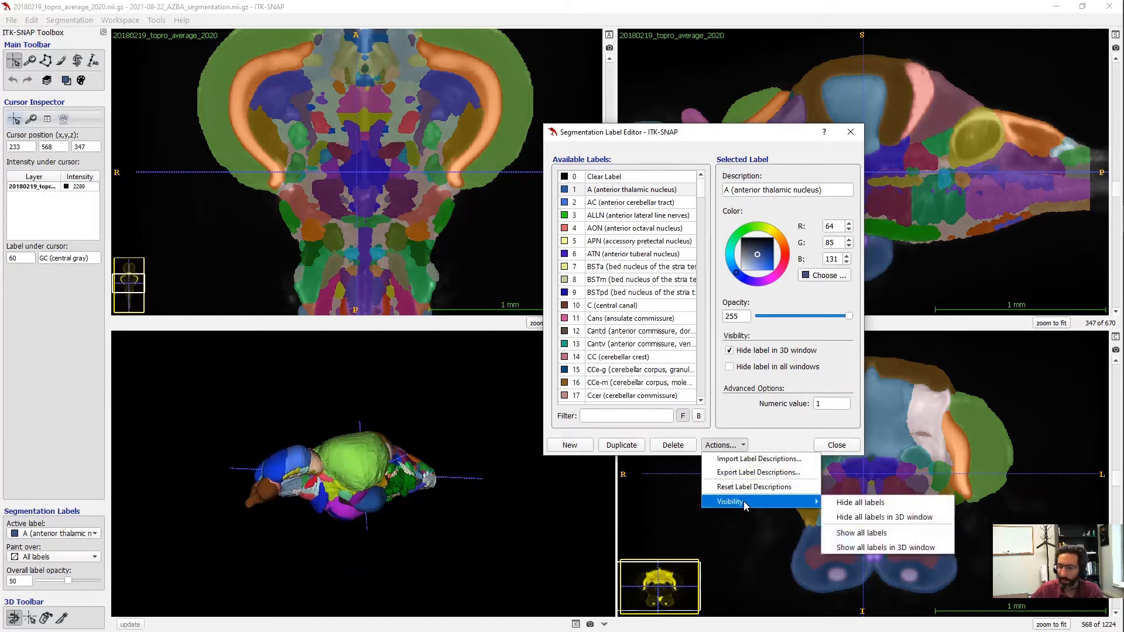
{"action": "left_click", "coordinate": [849, 516]}
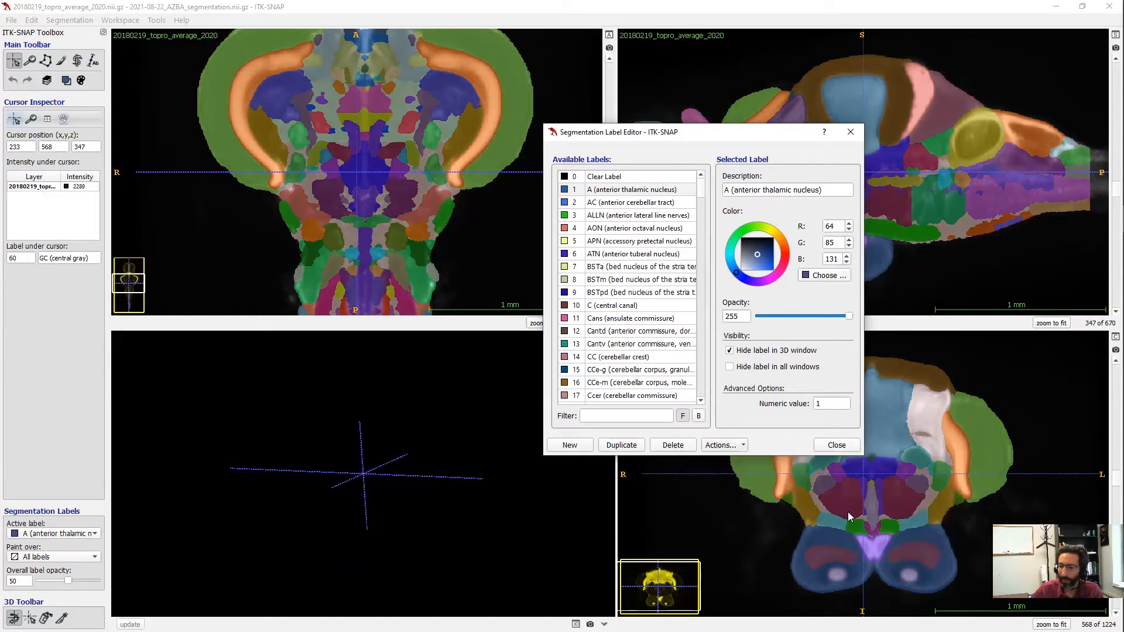
{"action": "left_click", "coordinate": [741, 450]}
{"action": "mouse_move", "coordinate": [748, 501]}
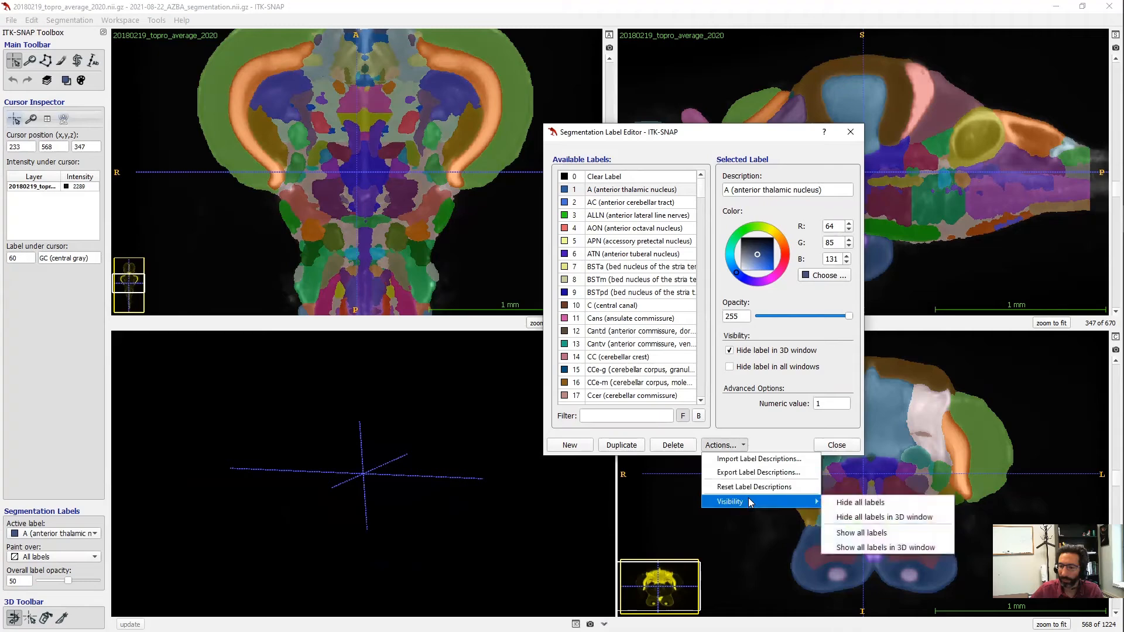
{"action": "left_click", "coordinate": [845, 505]}
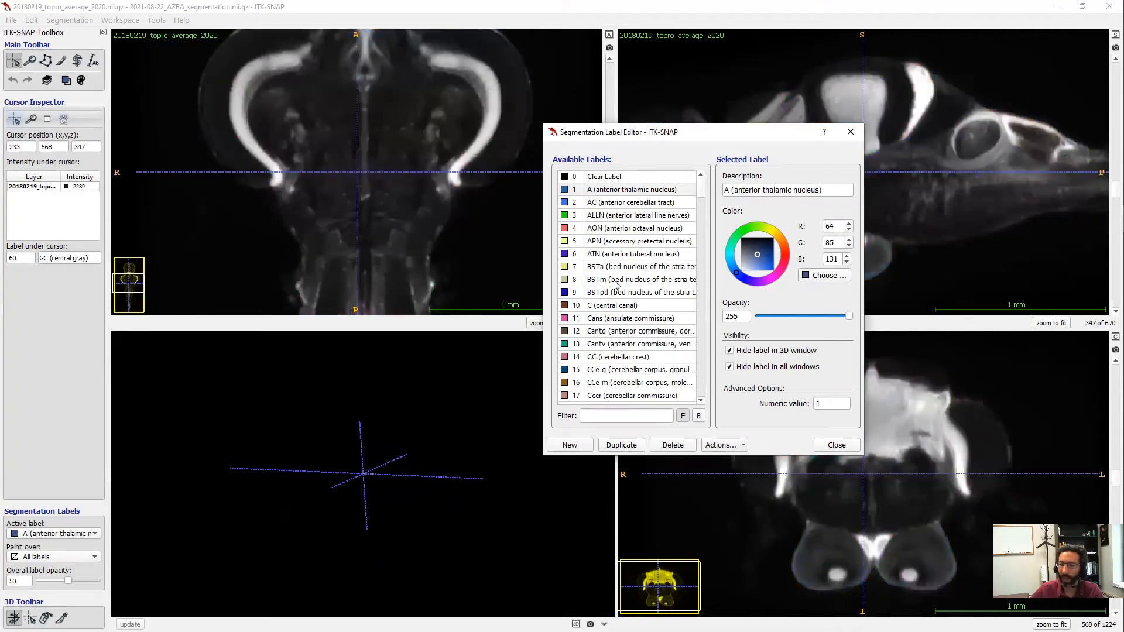
- Unhide label 60 GC (central gray) in the 3D window and all views, then close the editor
{"action": "scroll", "coordinate": [616, 293], "scroll_direction": "down", "scroll_amount": 10}
{"action": "scroll", "coordinate": [615, 292], "scroll_direction": "down", "scroll_amount": 7}
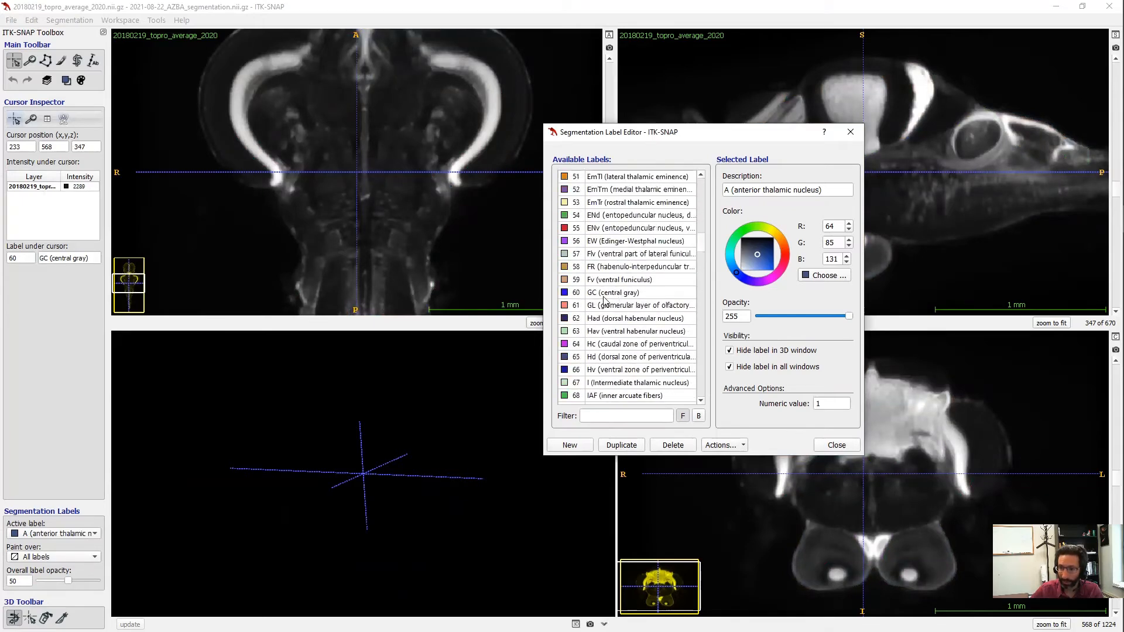
{"action": "left_click", "coordinate": [602, 293]}
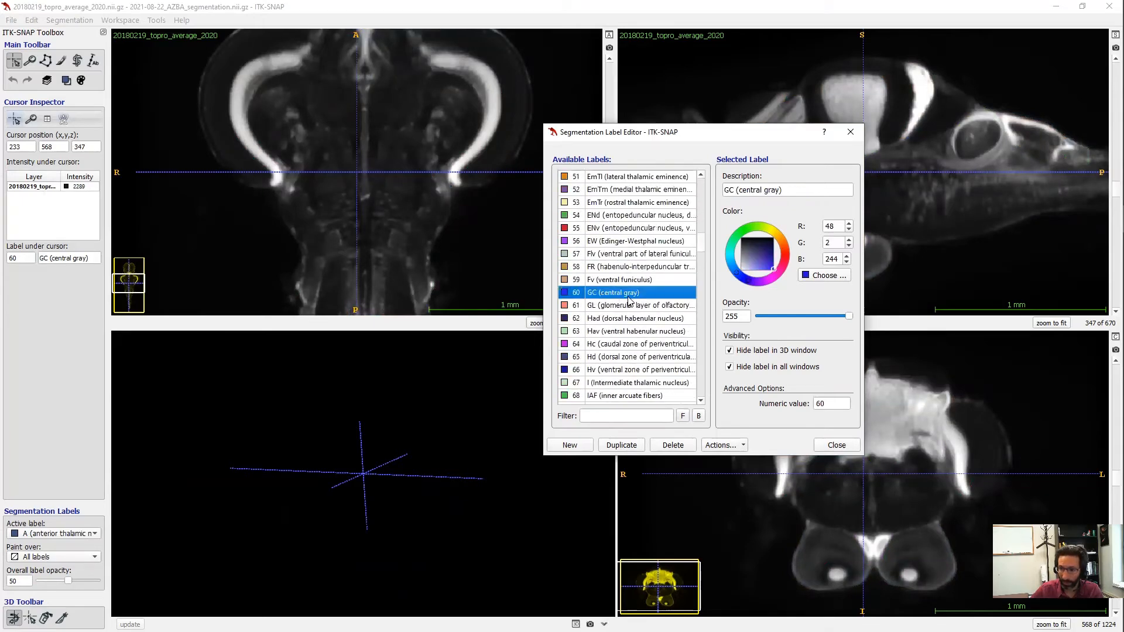
{"action": "left_click", "coordinate": [729, 350]}
{"action": "left_click", "coordinate": [729, 367]}
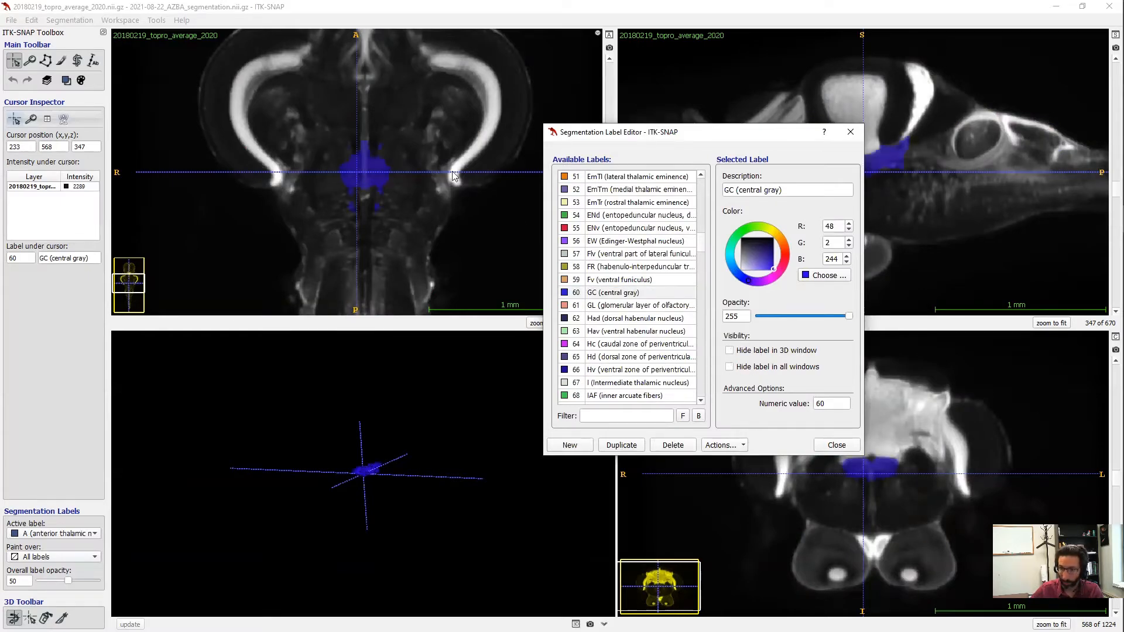
{"action": "left_click", "coordinate": [836, 445]}
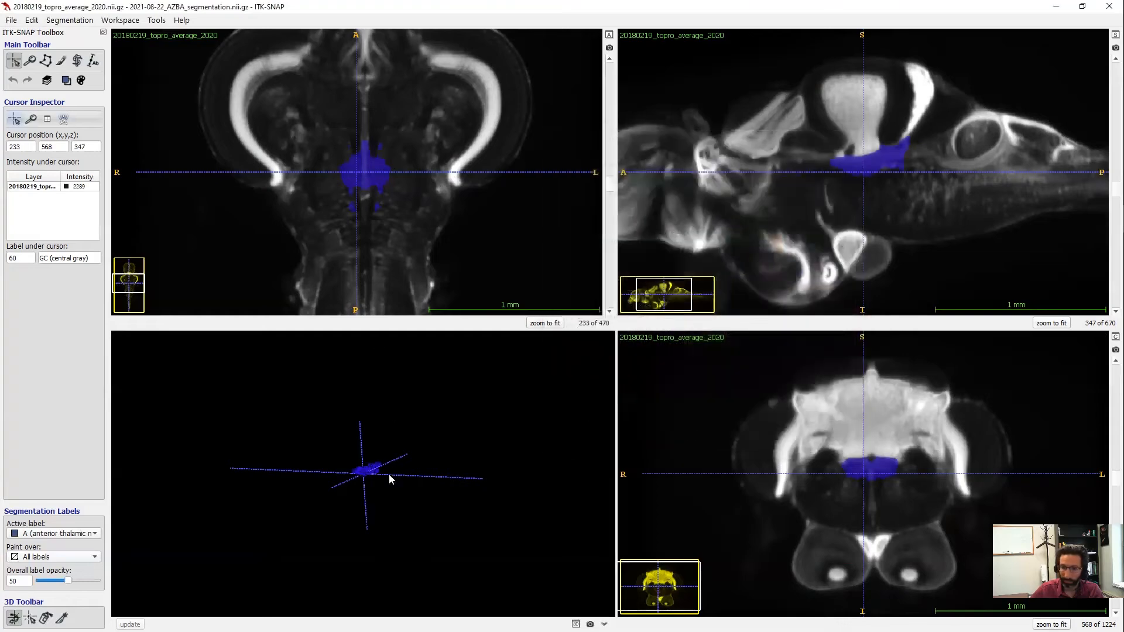
- Rotate the 3D view and scroll through axial slices to inspect the GC region
{"action": "left_click_drag", "start_coordinate": [389, 479], "coordinate": [351, 224]}
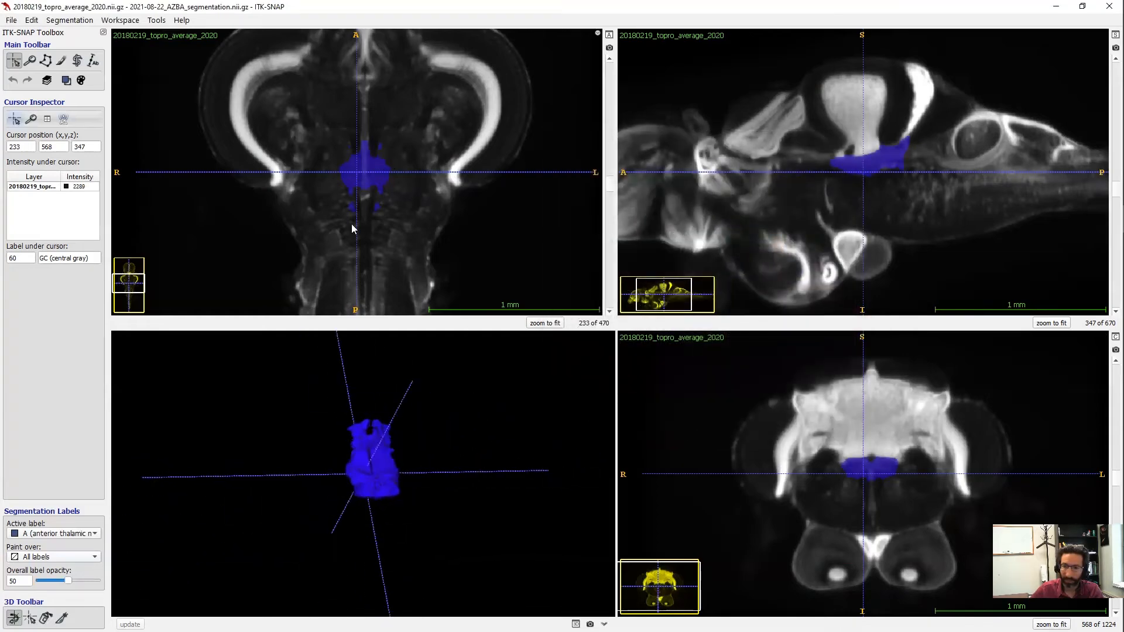
{"action": "scroll", "coordinate": [372, 179], "scroll_direction": "down", "scroll_amount": 20}
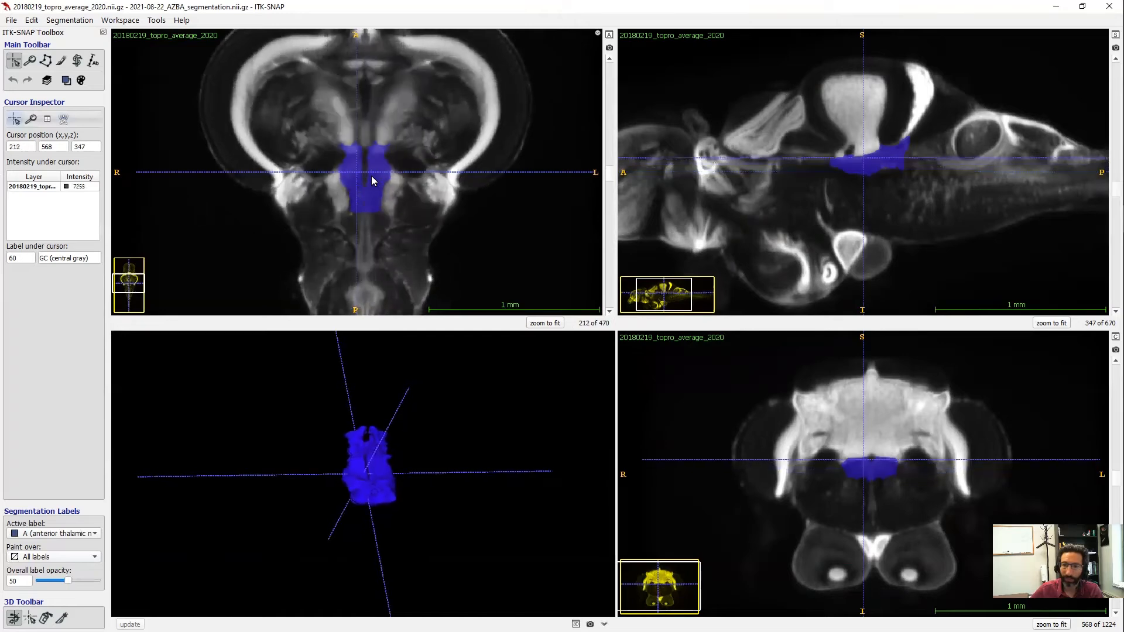
{"action": "scroll", "coordinate": [371, 176], "scroll_direction": "up", "scroll_amount": 19}
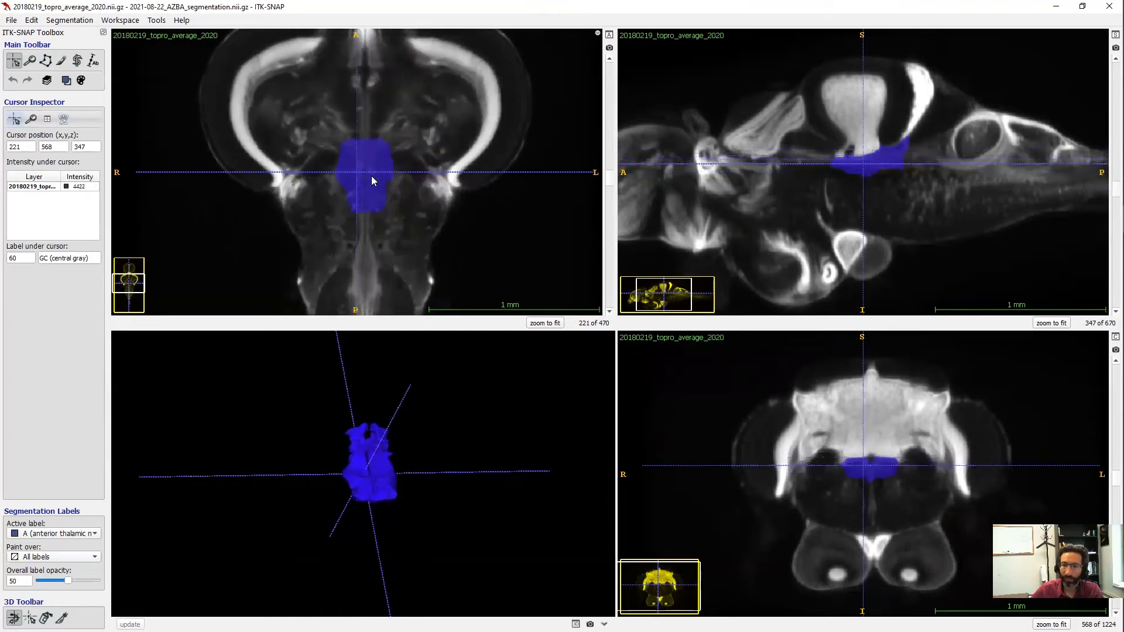
{"action": "scroll", "coordinate": [371, 176], "scroll_direction": "down", "scroll_amount": 3}
{"action": "left_click", "coordinate": [69, 20]}
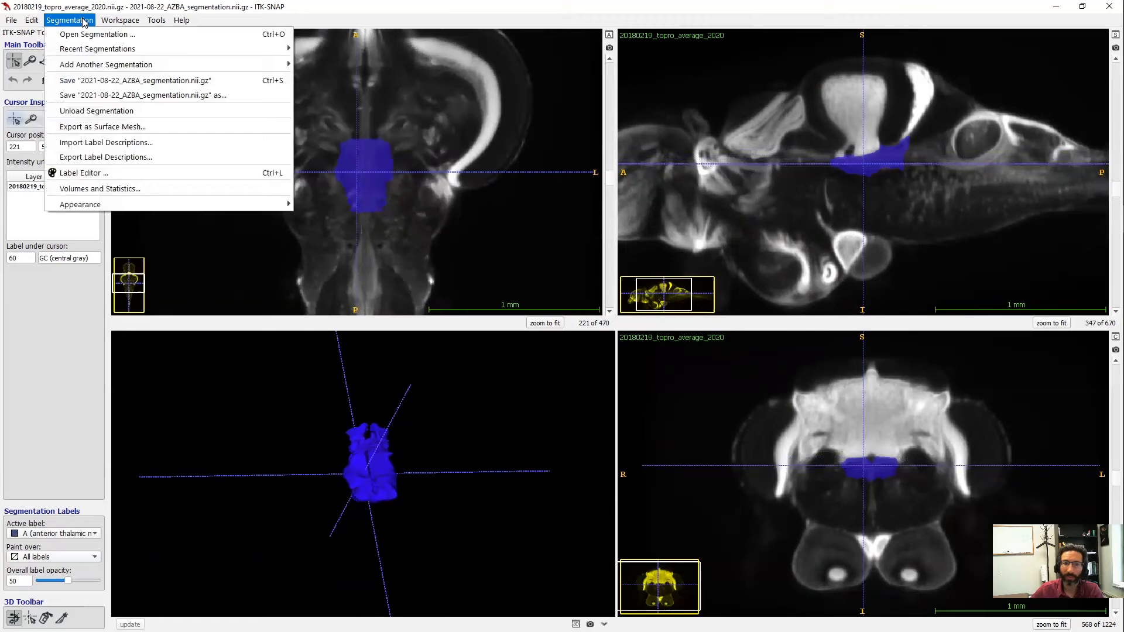
- In the Label Editor, unhide label 61 GL in the 3D window and all views
{"action": "left_click", "coordinate": [121, 173]}
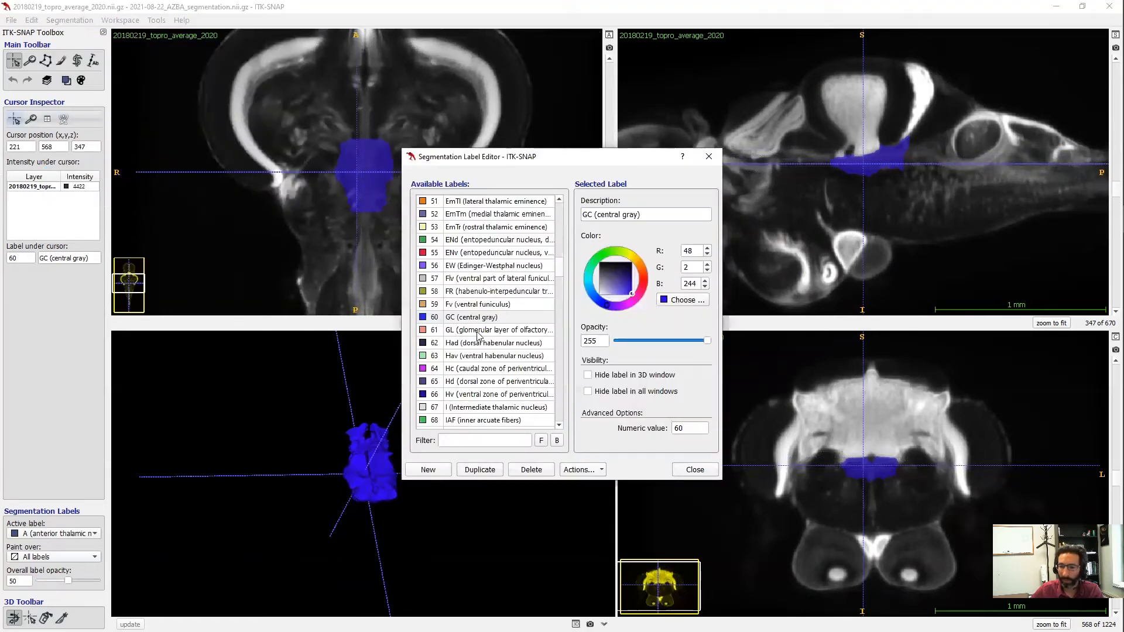
{"action": "left_click", "coordinate": [477, 330]}
{"action": "left_click", "coordinate": [590, 375]}
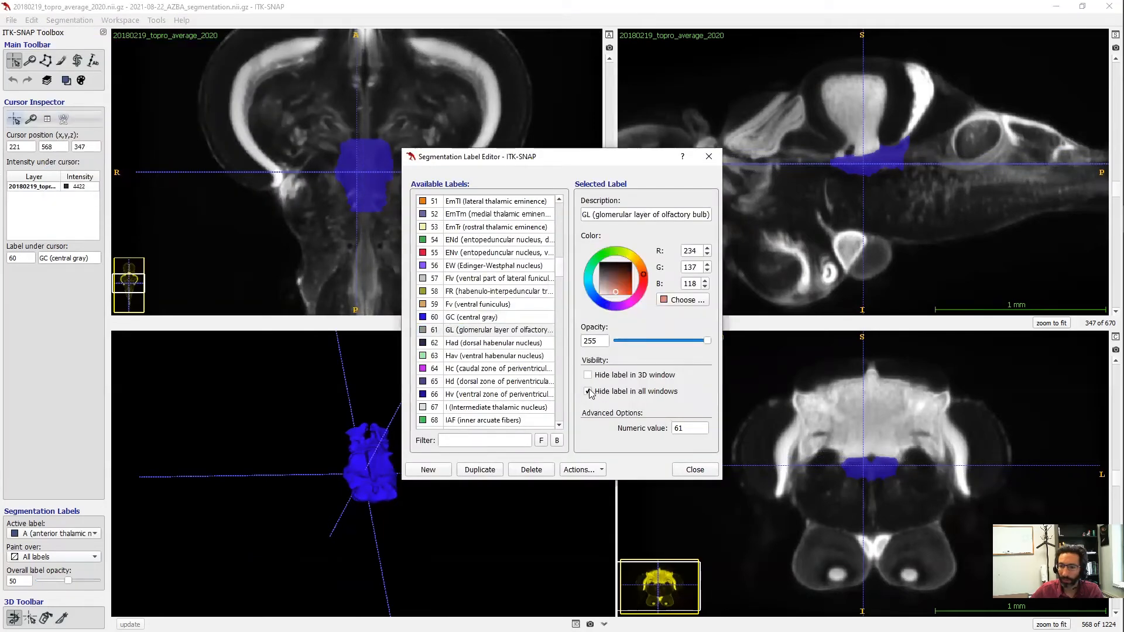
{"action": "left_click", "coordinate": [588, 391]}
{"action": "left_click", "coordinate": [304, 434]}
- Unhide Had and Hav habenular labels, close the editor, and rotate the 3D view
{"action": "scroll", "coordinate": [285, 468], "scroll_direction": "down", "scroll_amount": 4}
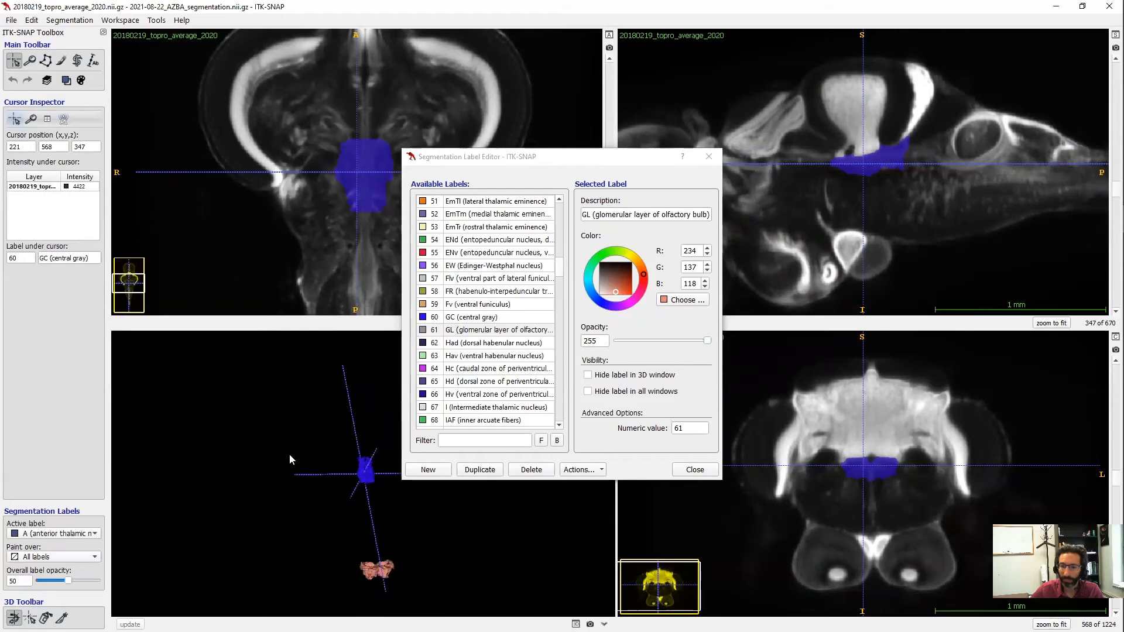
{"action": "left_click", "coordinate": [468, 344]}
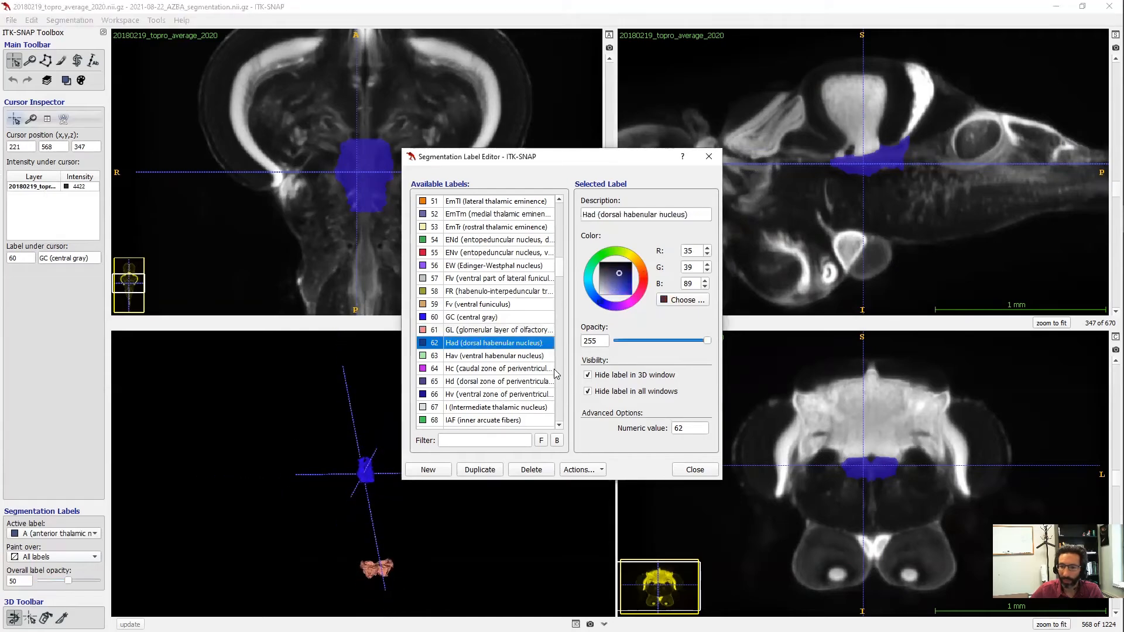
{"action": "left_click", "coordinate": [590, 376]}
{"action": "left_click", "coordinate": [476, 356]}
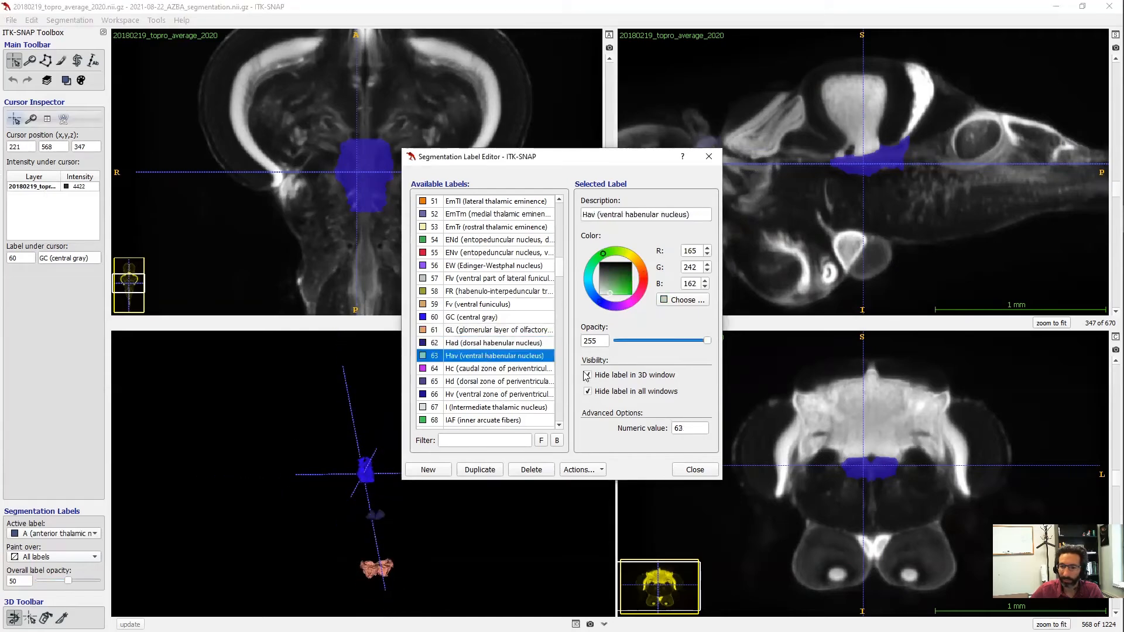
{"action": "left_click", "coordinate": [587, 375]}
{"action": "left_click", "coordinate": [587, 391]}
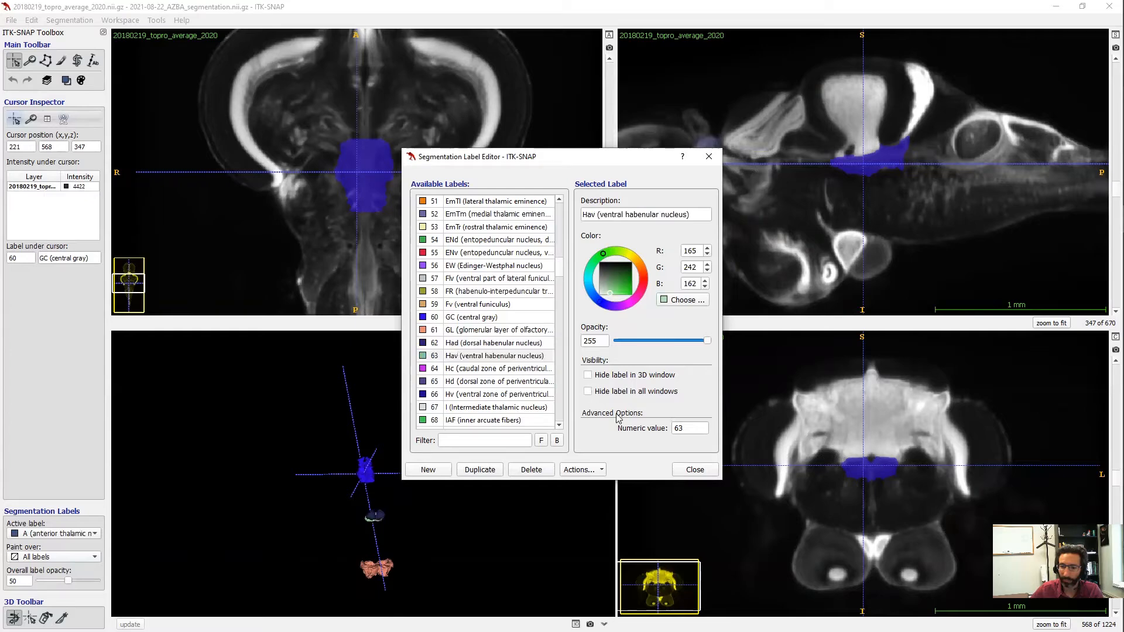
{"action": "left_click", "coordinate": [696, 470]}
{"action": "left_click_drag", "start_coordinate": [444, 486], "coordinate": [413, 483]}
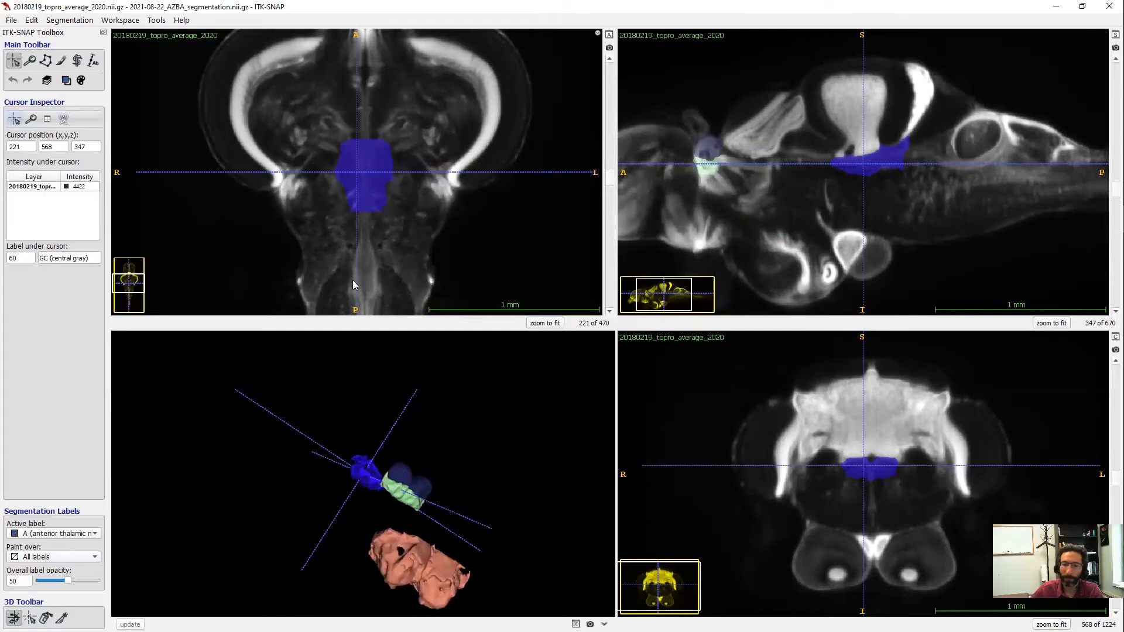
- In the Label Editor, show all labels in the slice views and in the 3D window
{"action": "left_click", "coordinate": [73, 20]}
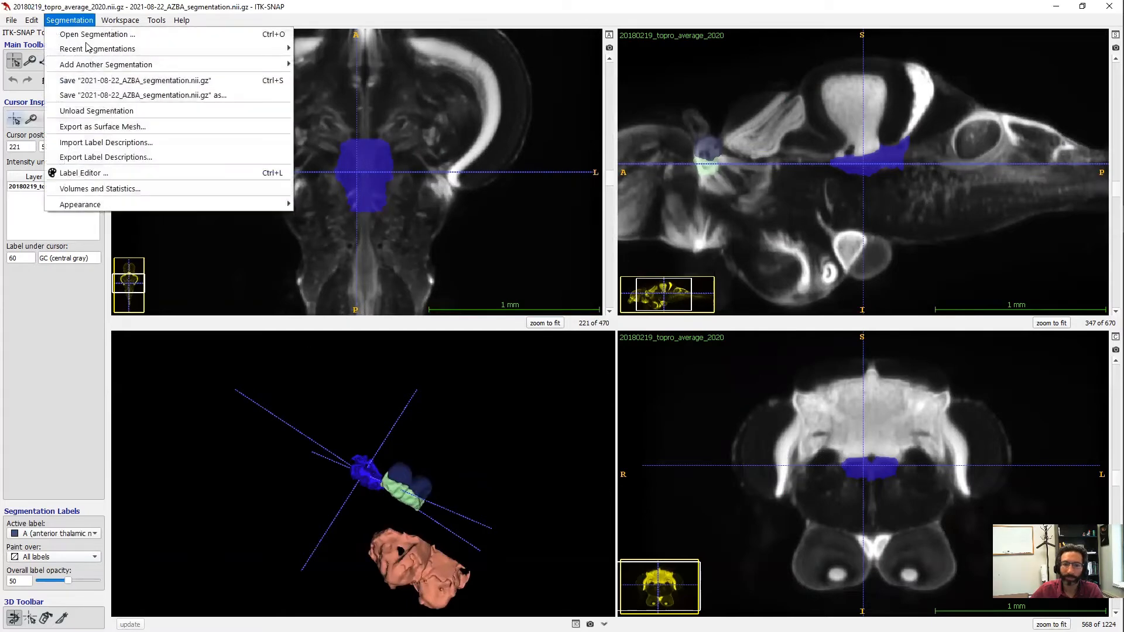
{"action": "left_click", "coordinate": [114, 174]}
{"action": "left_click", "coordinate": [578, 470]}
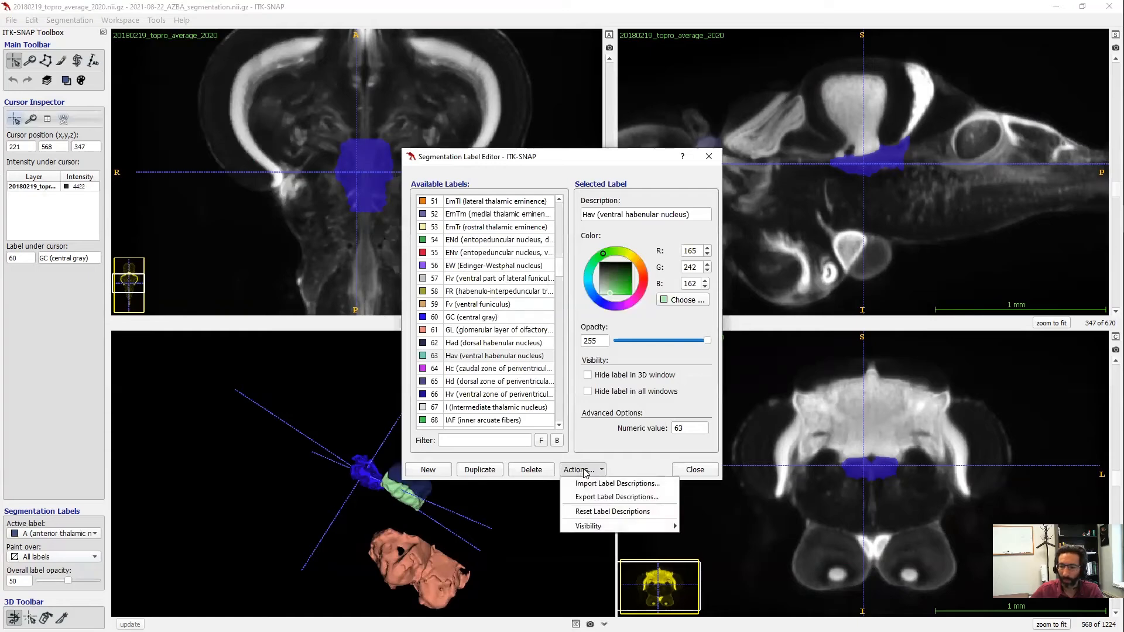
{"action": "mouse_move", "coordinate": [626, 527]}
{"action": "left_click", "coordinate": [739, 556]}
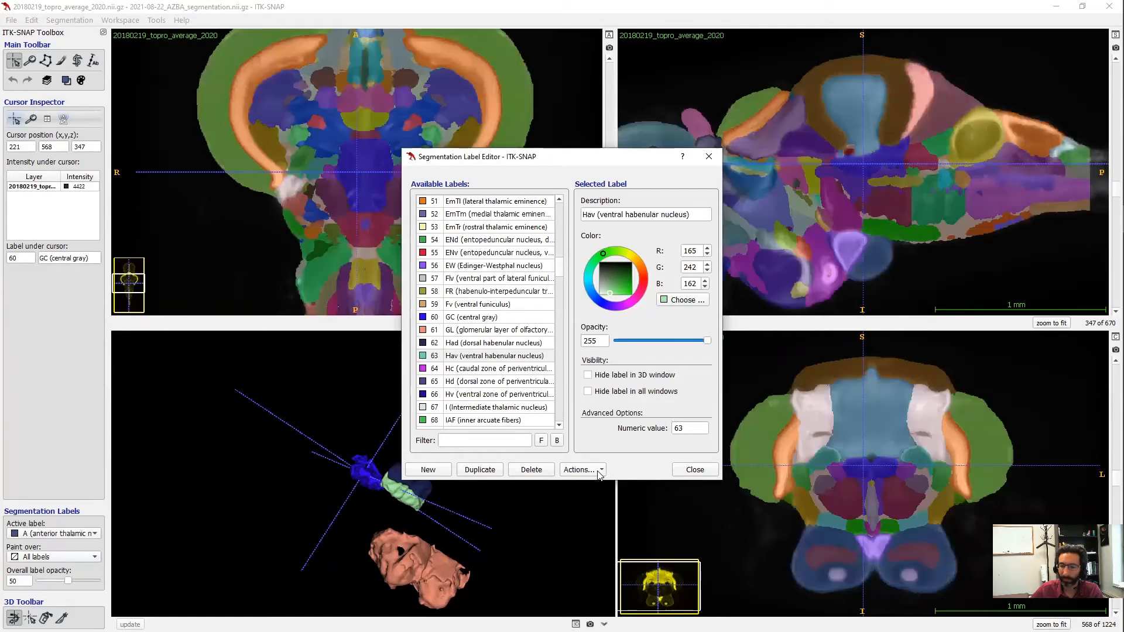
{"action": "left_click", "coordinate": [598, 471]}
{"action": "mouse_move", "coordinate": [626, 525]}
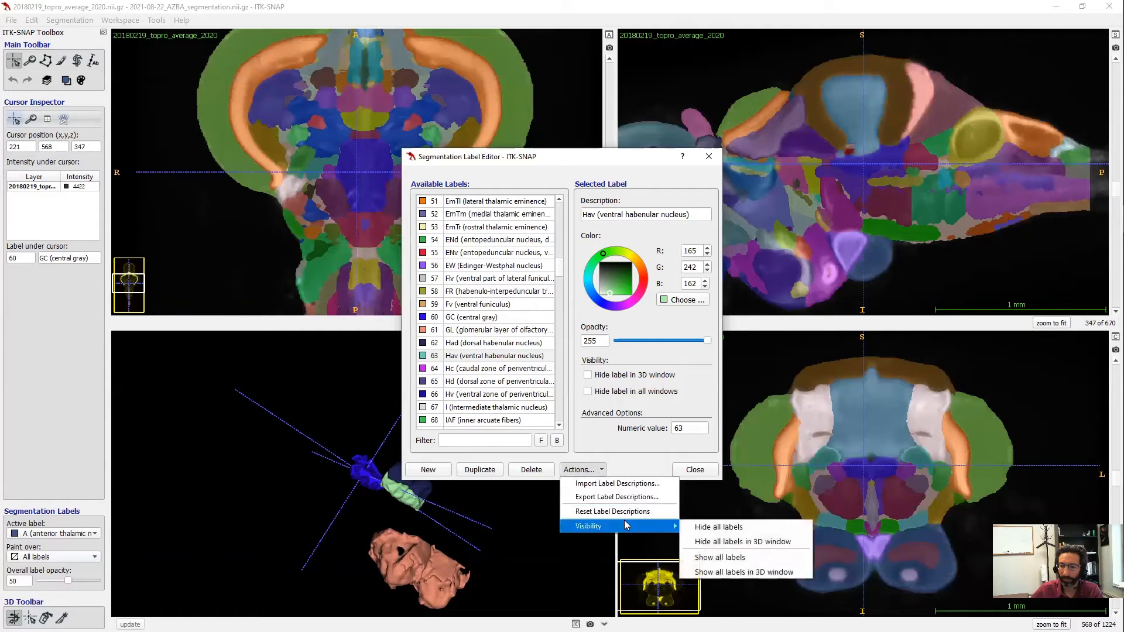
{"action": "left_click", "coordinate": [746, 572]}
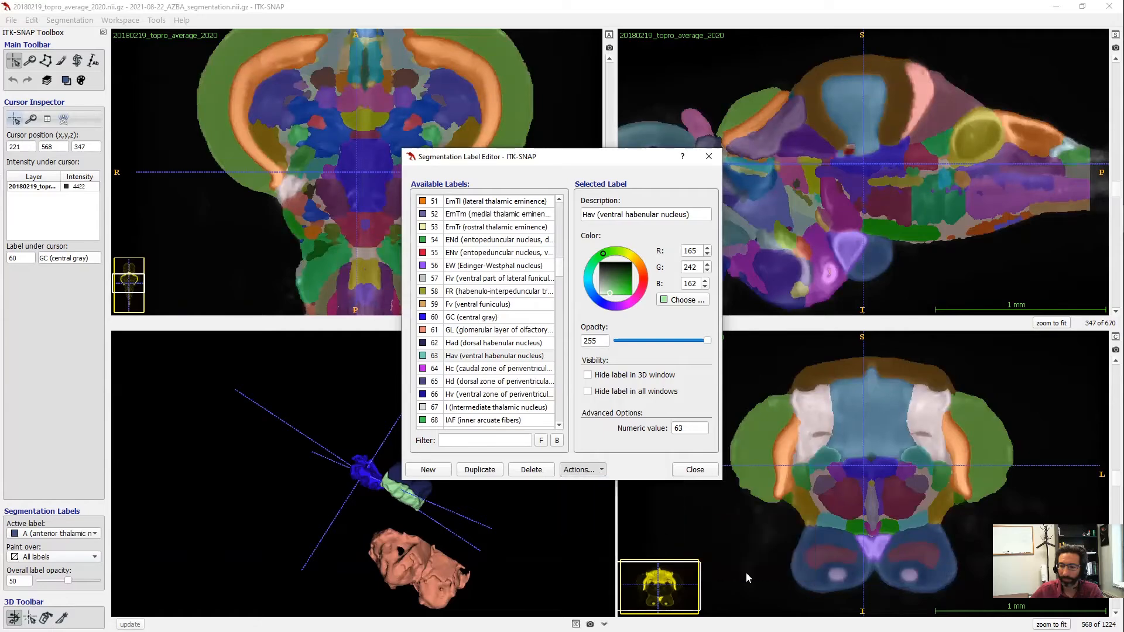
- Close the Label Editor, rotate the 3D brain, and zoom out the slices to the whole brain
{"action": "left_click", "coordinate": [708, 157]}
{"action": "left_click_drag", "start_coordinate": [366, 506], "coordinate": [344, 468]}
{"action": "right_click_drag", "start_coordinate": [391, 117], "coordinate": [383, 147]}
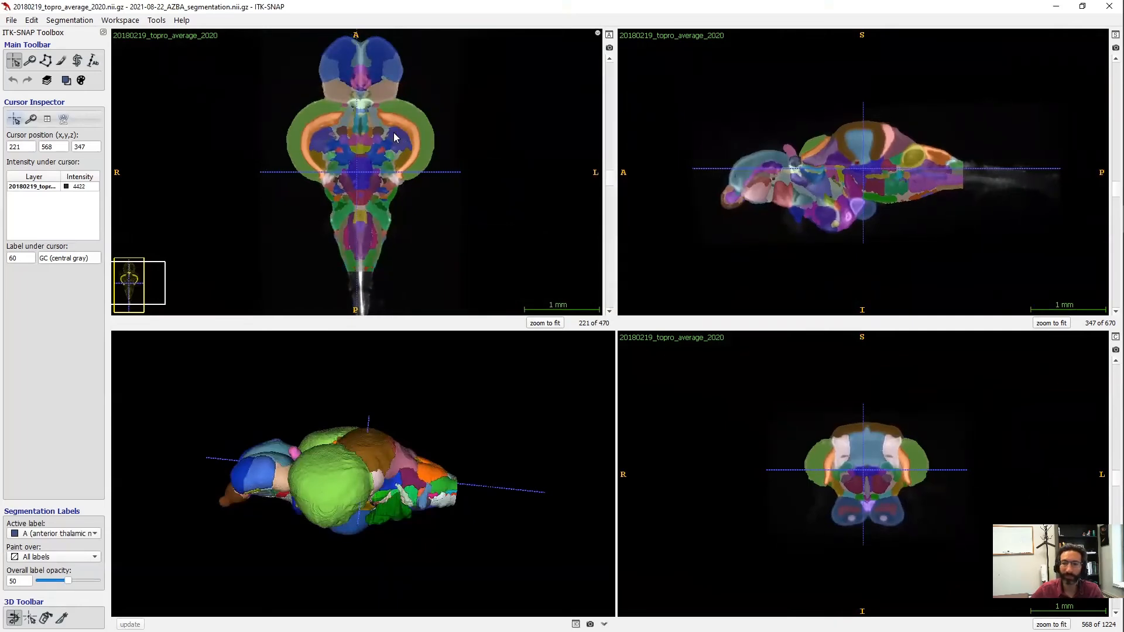
- Add 20180505_TH_average.nii.gz as a separate image layer
{"action": "left_click", "coordinate": [13, 23]}
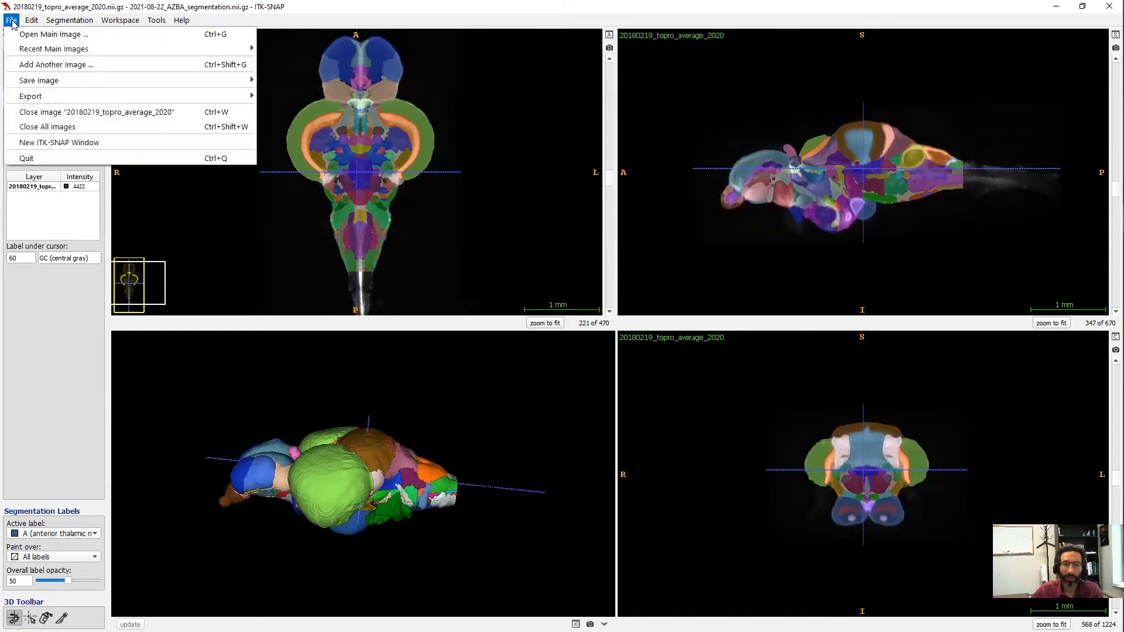
{"action": "left_click", "coordinate": [24, 65]}
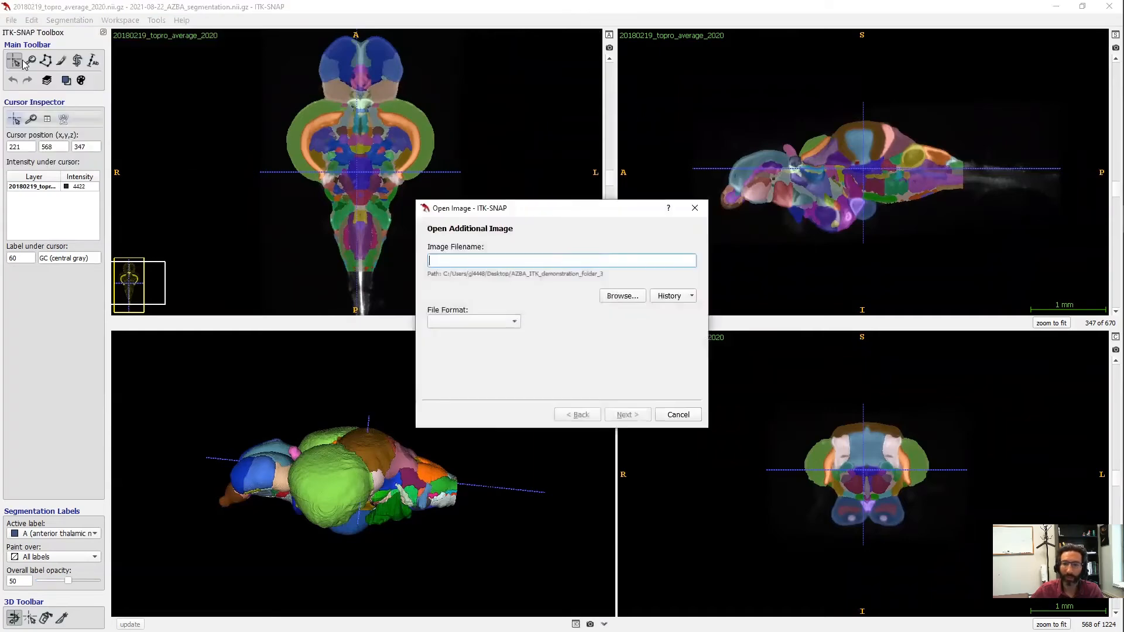
{"action": "left_click", "coordinate": [622, 295]}
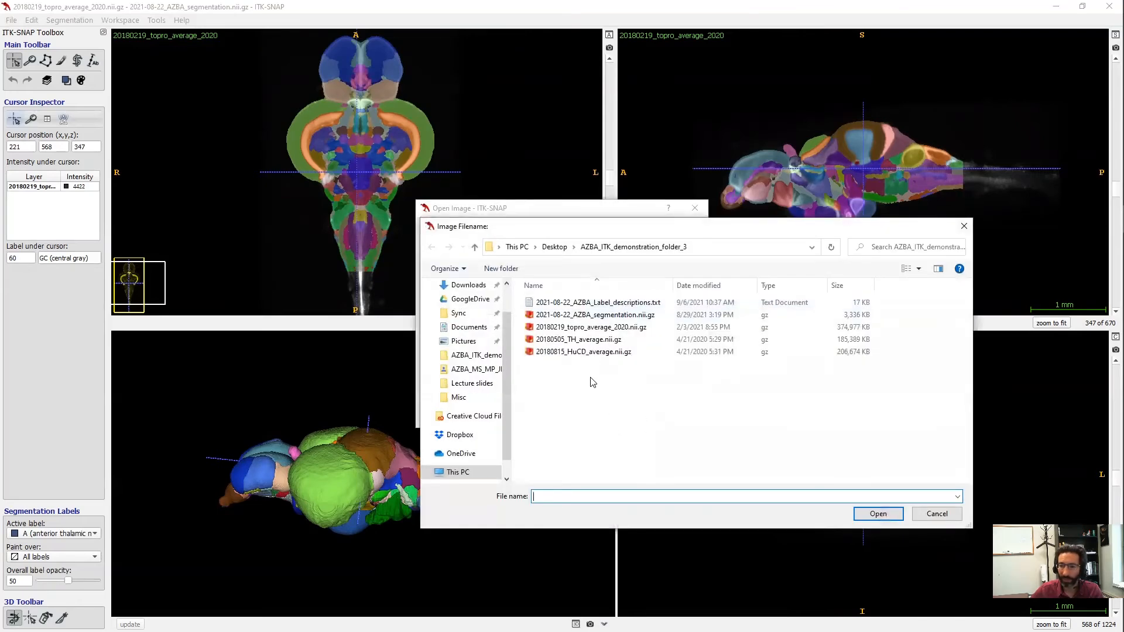
{"action": "left_click", "coordinate": [588, 339]}
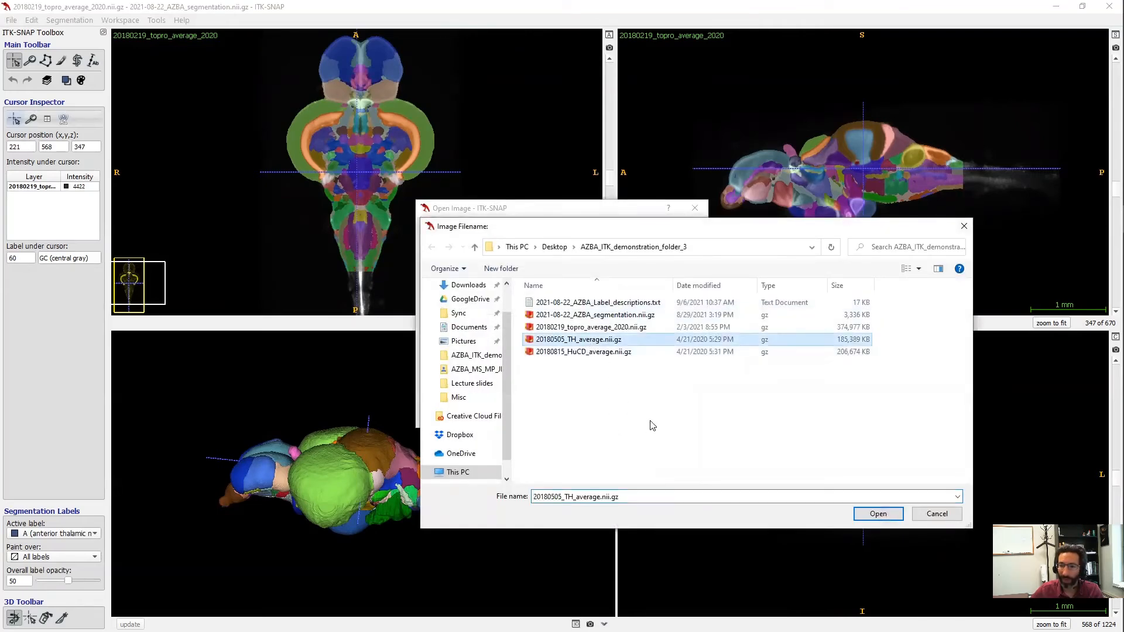
{"action": "left_click", "coordinate": [876, 514]}
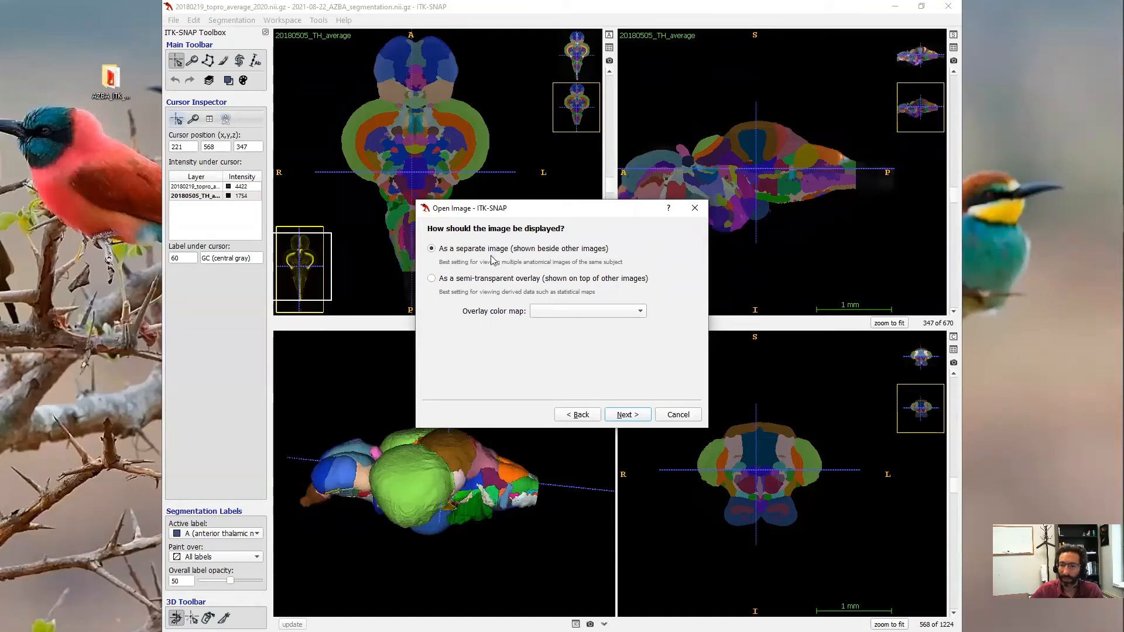
{"action": "left_click", "coordinate": [636, 423]}
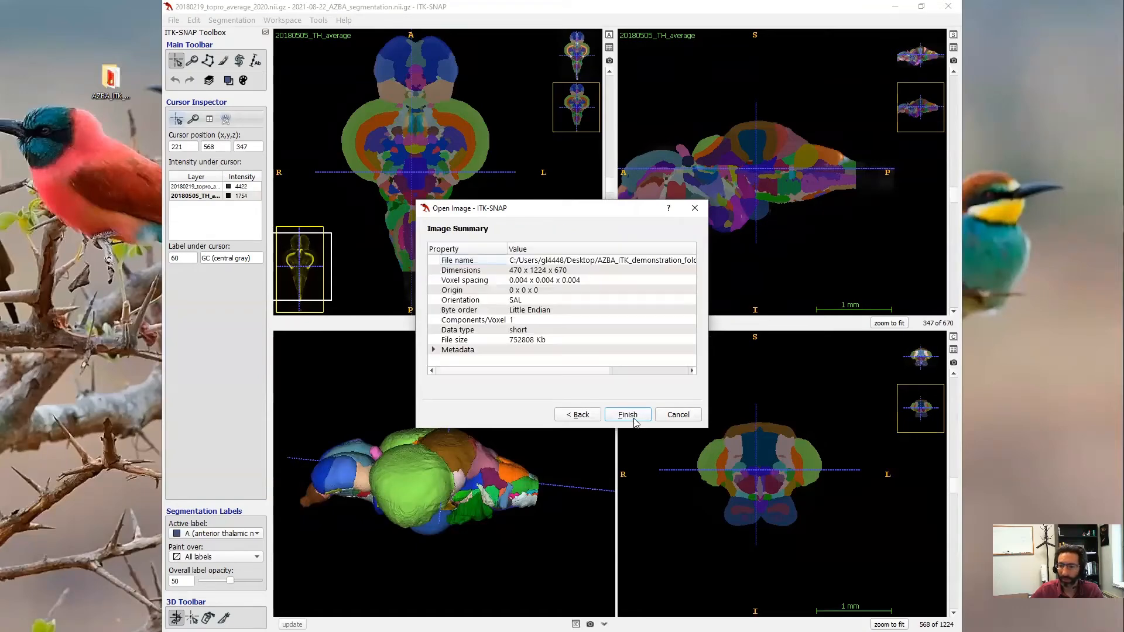
{"action": "left_click", "coordinate": [628, 416]}
- Maximize the window and switch between TH and topro layers, ending on the topro template
{"action": "left_click", "coordinate": [920, 6]}
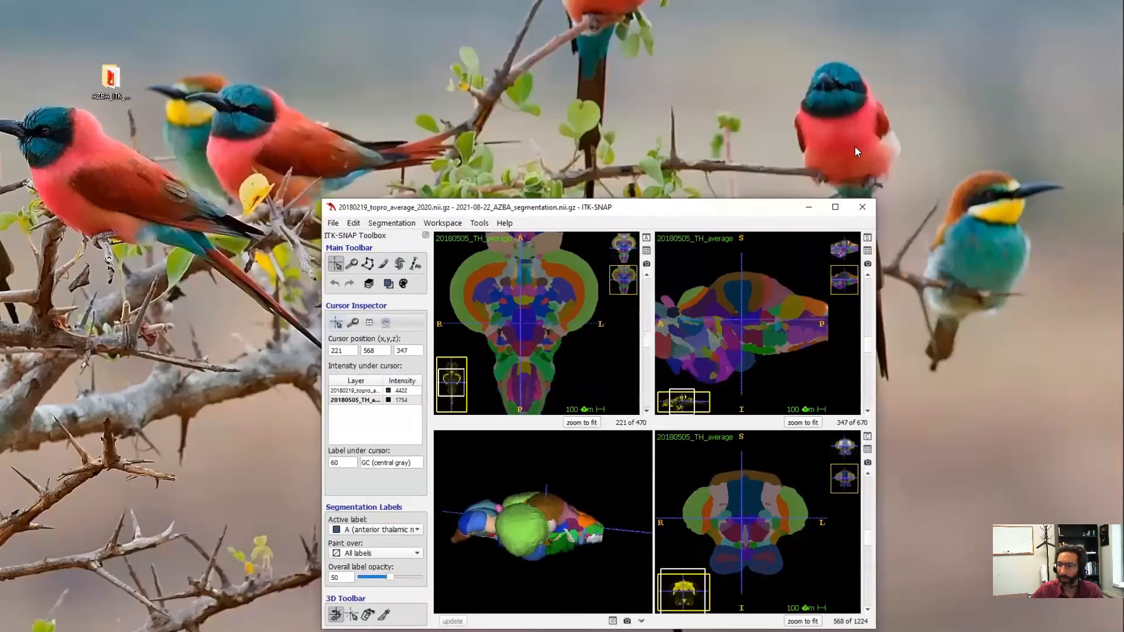
{"action": "left_click", "coordinate": [836, 210]}
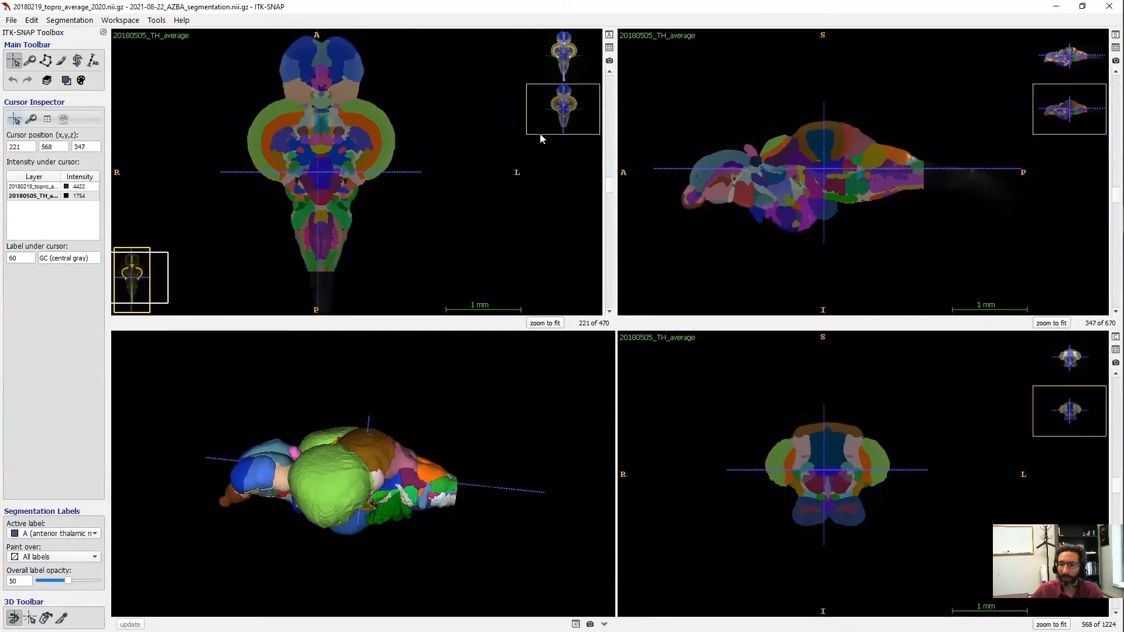
{"action": "left_click", "coordinate": [565, 60]}
{"action": "left_click", "coordinate": [557, 99]}
{"action": "left_click", "coordinate": [564, 71]}
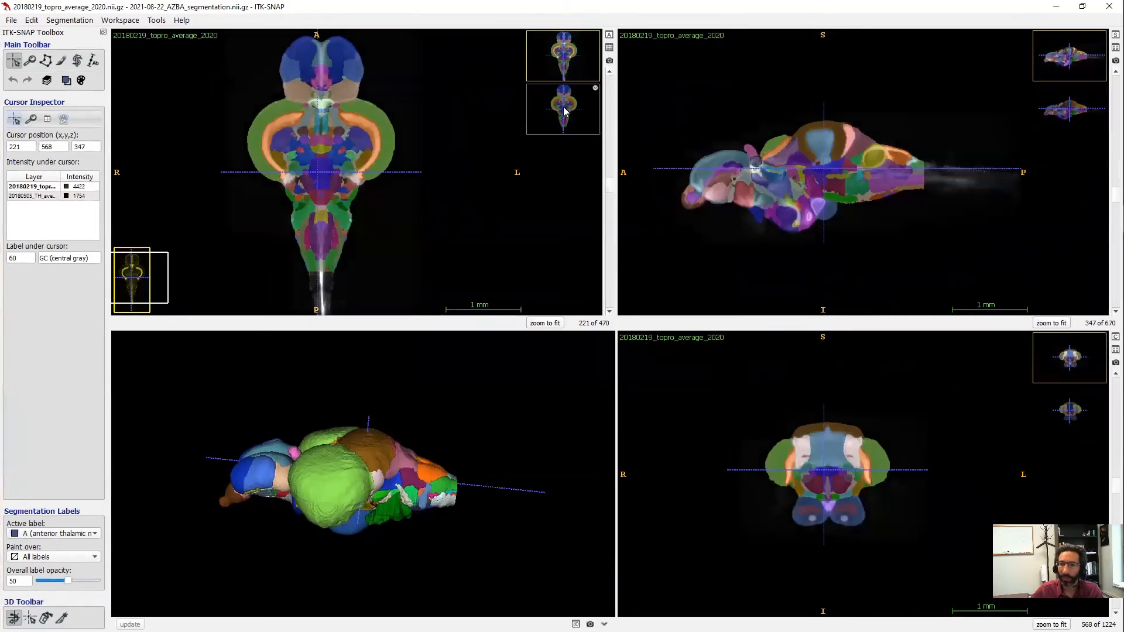
{"action": "left_click", "coordinate": [565, 111]}
{"action": "left_click", "coordinate": [566, 70]}
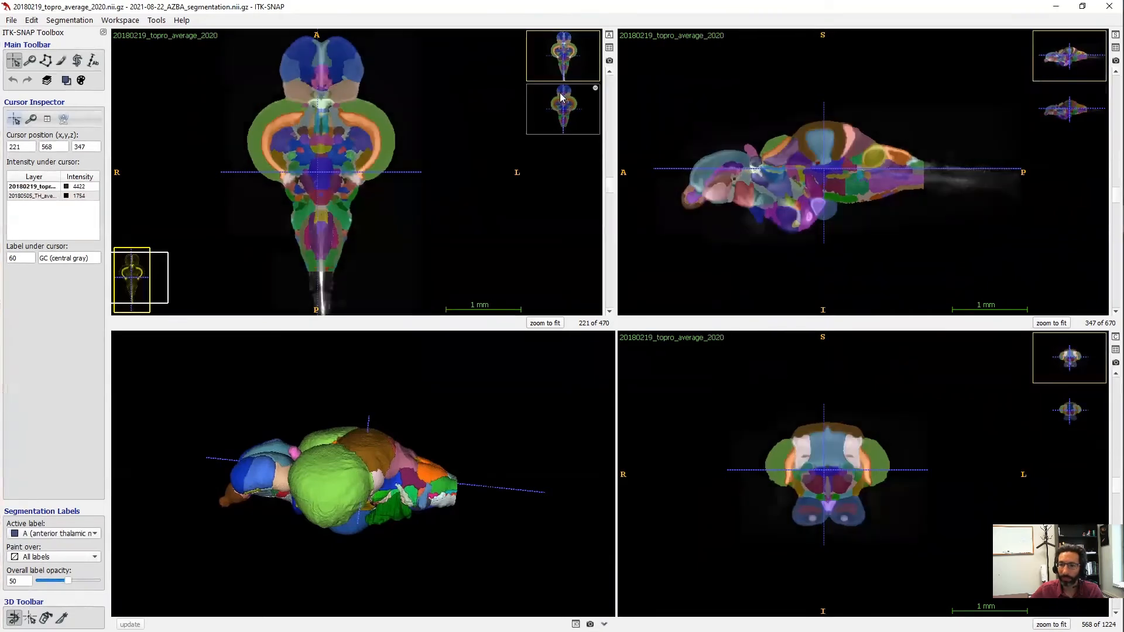
- Tile the topro template and 20180505_TH_average side by side and set label opacity to 0
{"action": "left_click", "coordinate": [609, 48]}
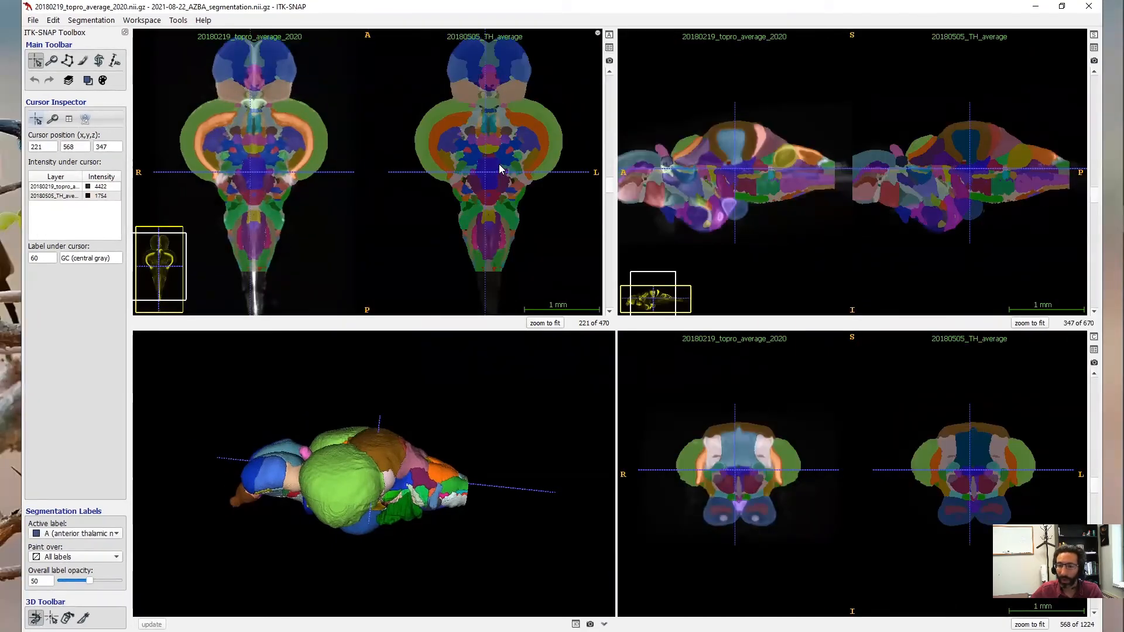
{"action": "key", "text": "a"}
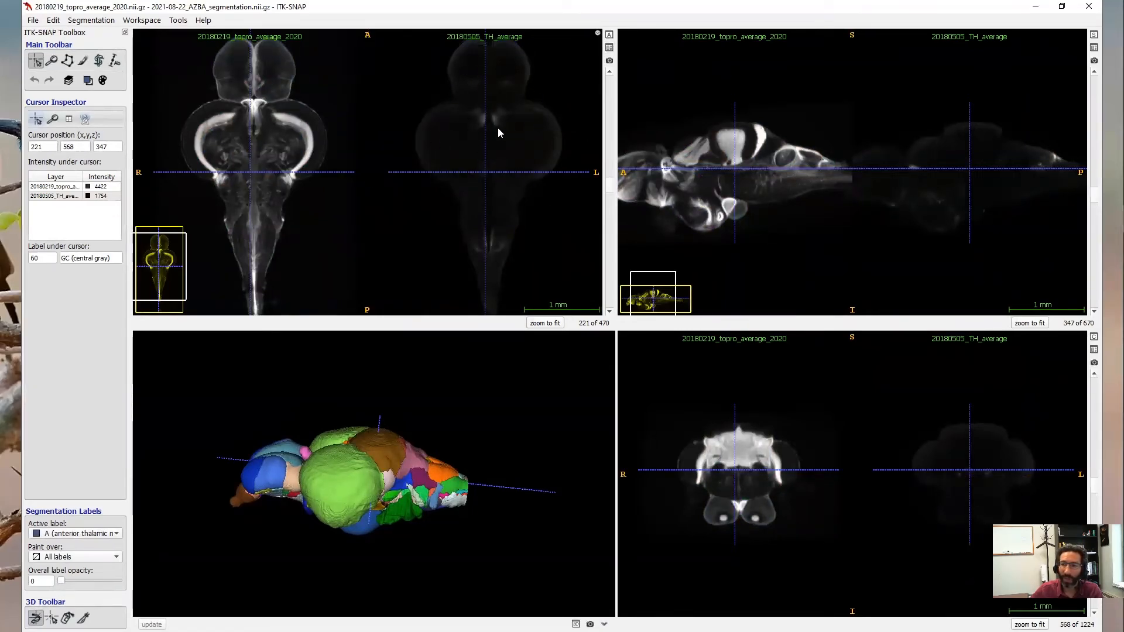
- Auto-adjust the TH average's contrast and compare it with the template at several brain points
{"action": "right_click", "coordinate": [97, 199]}
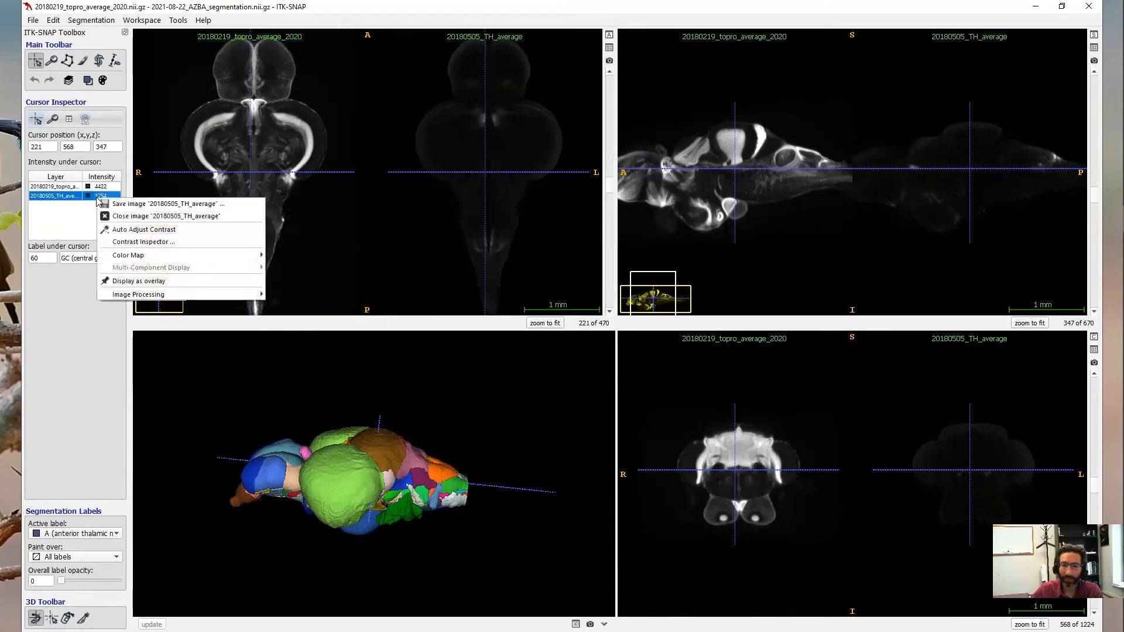
{"action": "left_click", "coordinate": [141, 230]}
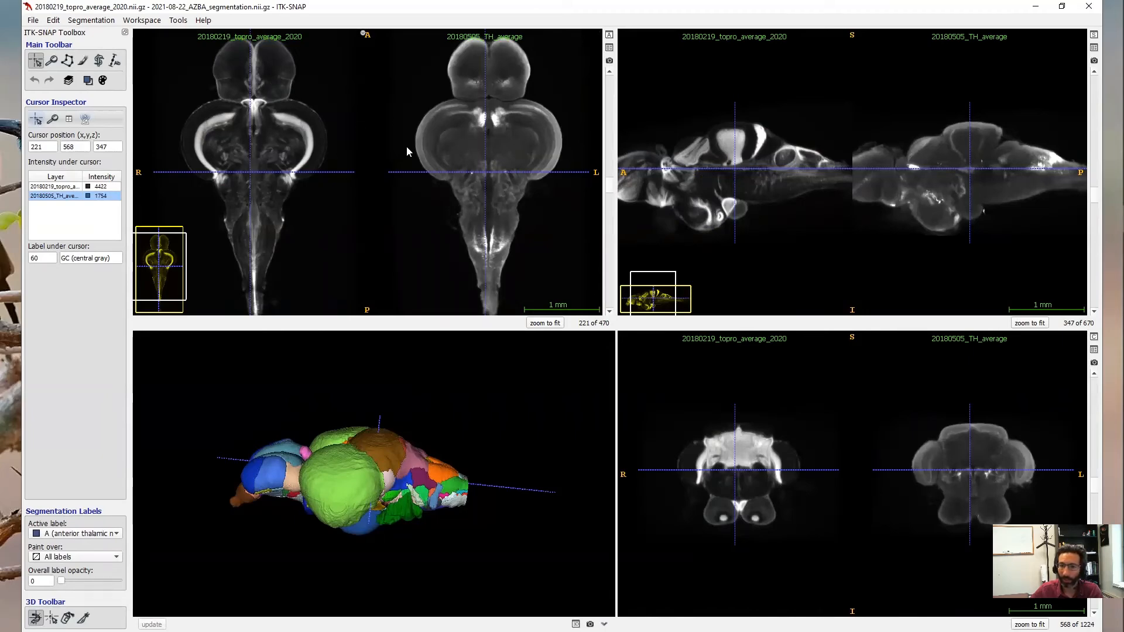
{"action": "left_click", "coordinate": [425, 172]}
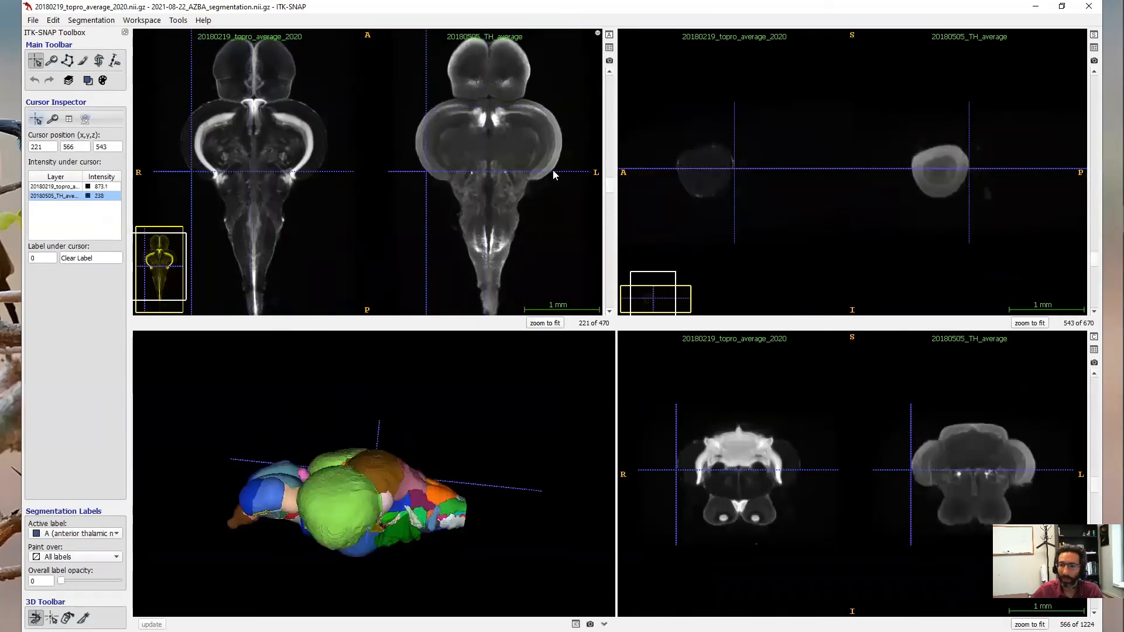
{"action": "left_click", "coordinate": [539, 104]}
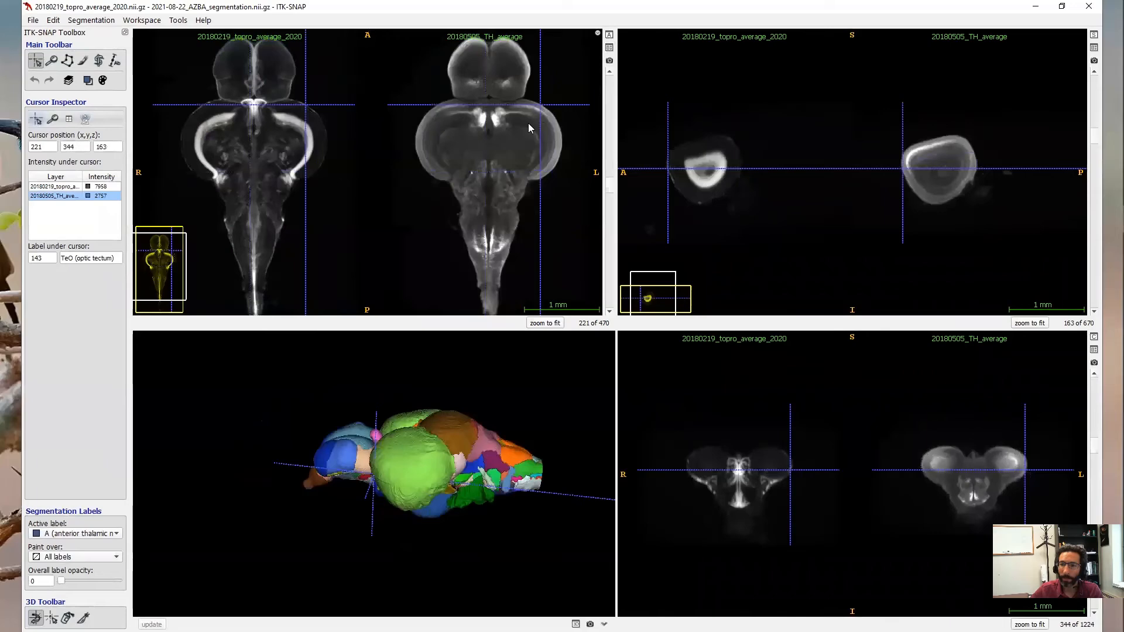
{"action": "left_click", "coordinate": [450, 88]}
{"action": "left_click", "coordinate": [420, 120]}
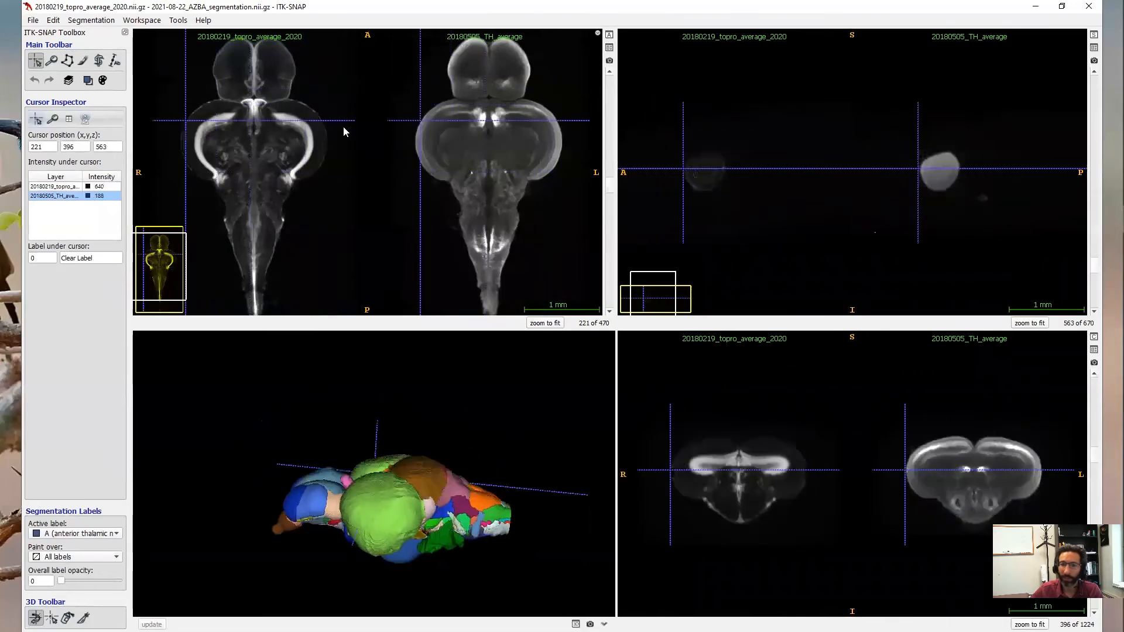
- Jump to the vagal motor nucleus, overlay labels at opacity 50, and zoom the slice views in
{"action": "left_click", "coordinate": [488, 240]}
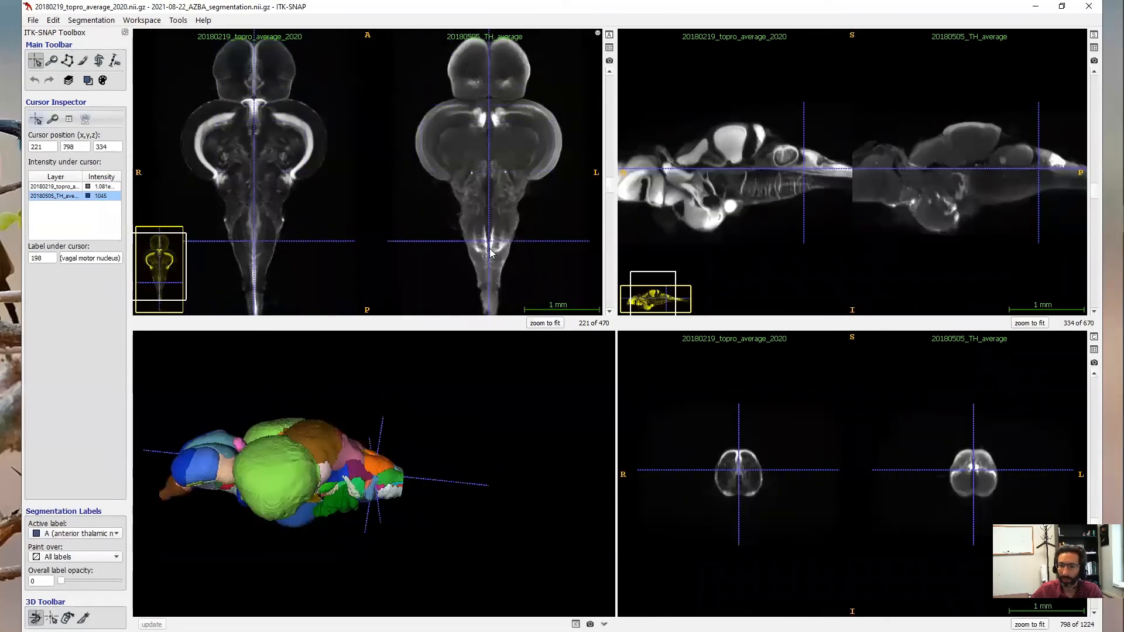
{"action": "left_click_drag", "start_coordinate": [262, 175], "coordinate": [268, 147]}
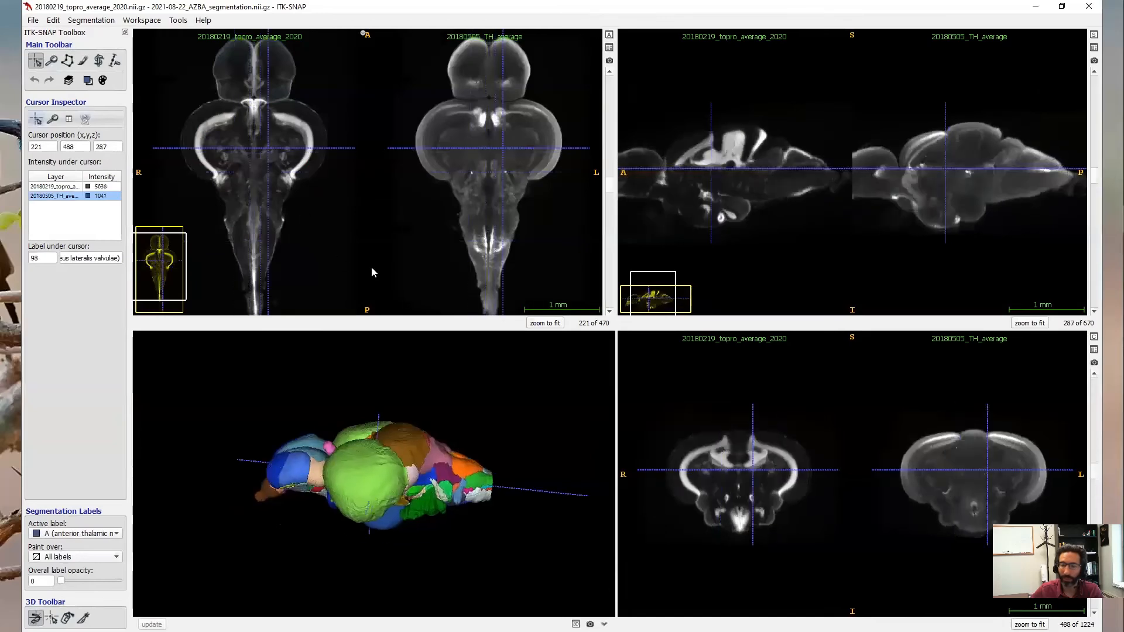
{"action": "key", "text": "s"}
{"action": "right_click_drag", "start_coordinate": [473, 230], "coordinate": [475, 202]}
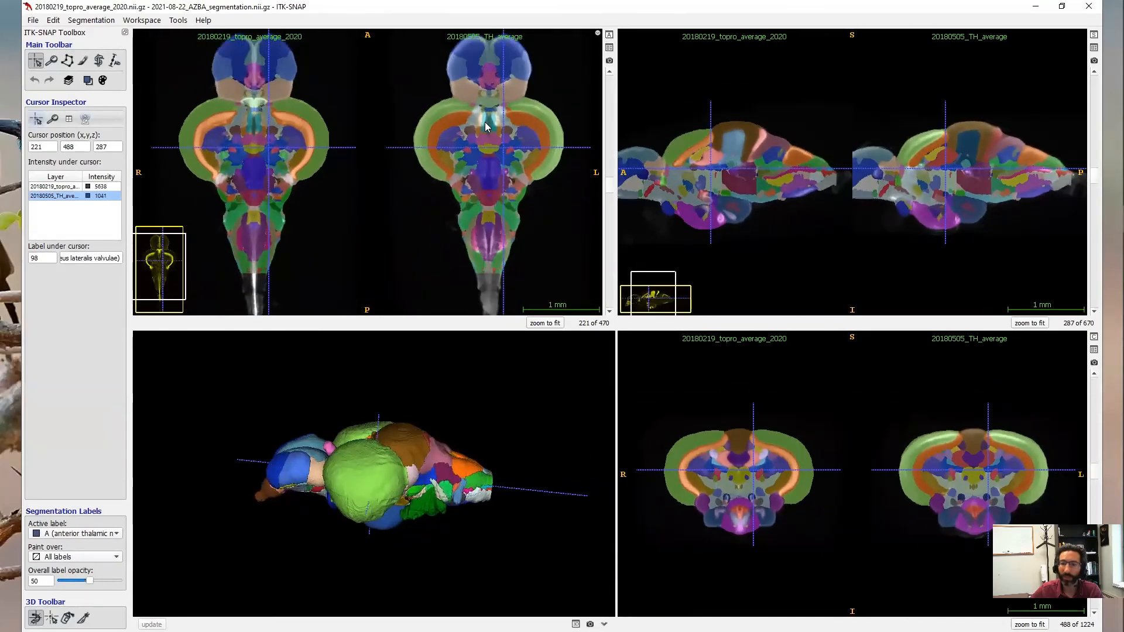
- Add 20180815_HuCD_average.nii.gz as a separate image, then maximize the ITK-SNAP window
{"action": "left_click", "coordinate": [35, 21]}
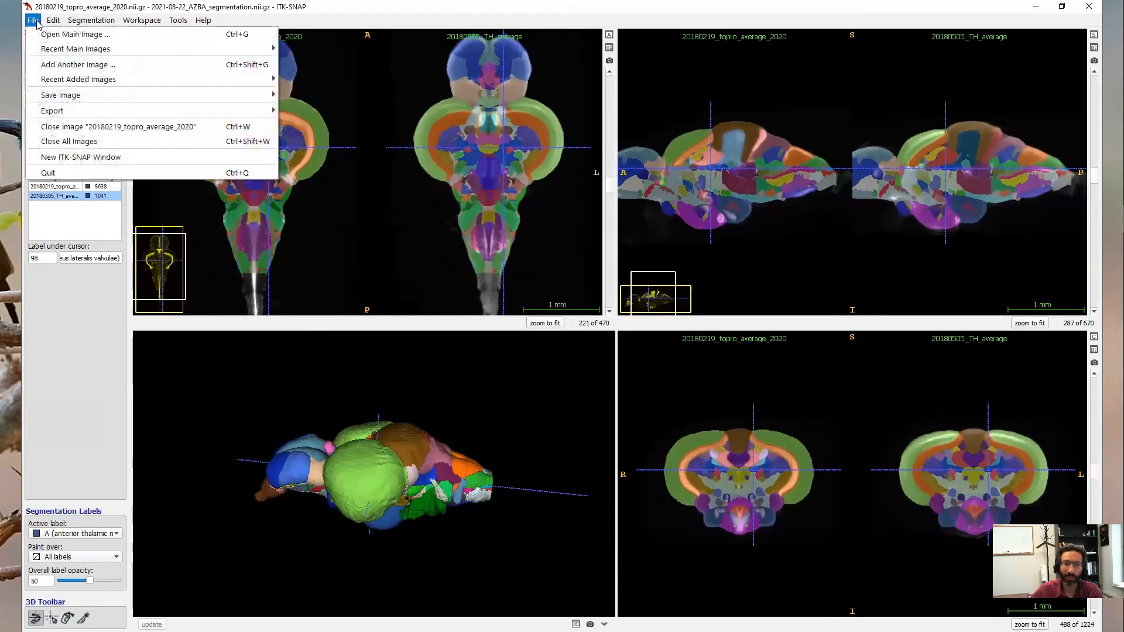
{"action": "left_click", "coordinate": [78, 64]}
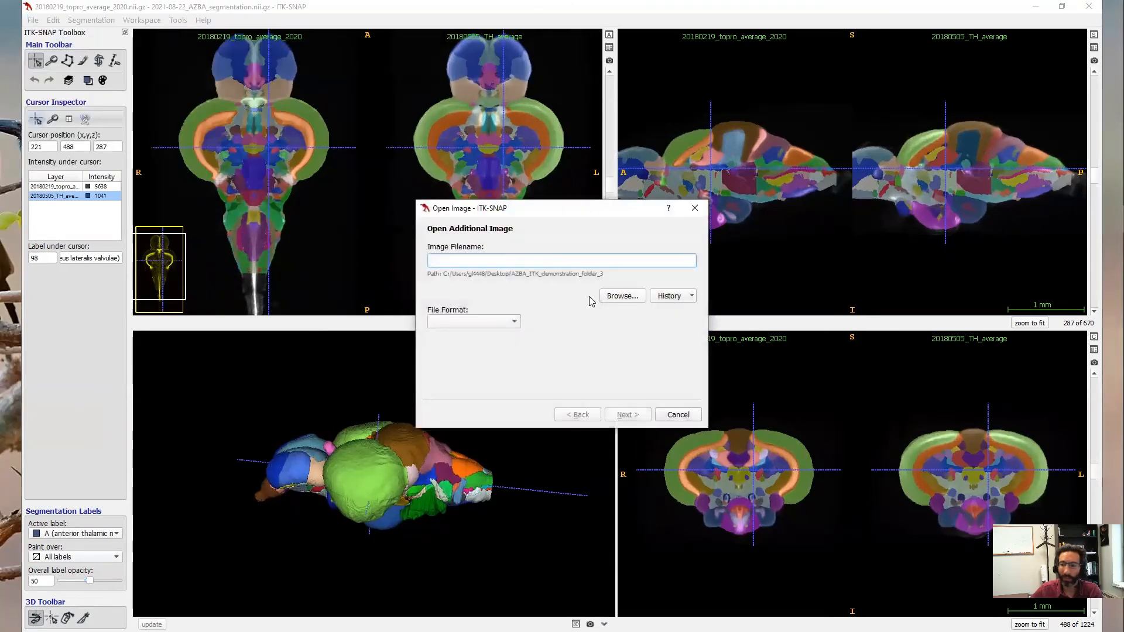
{"action": "left_click", "coordinate": [618, 298]}
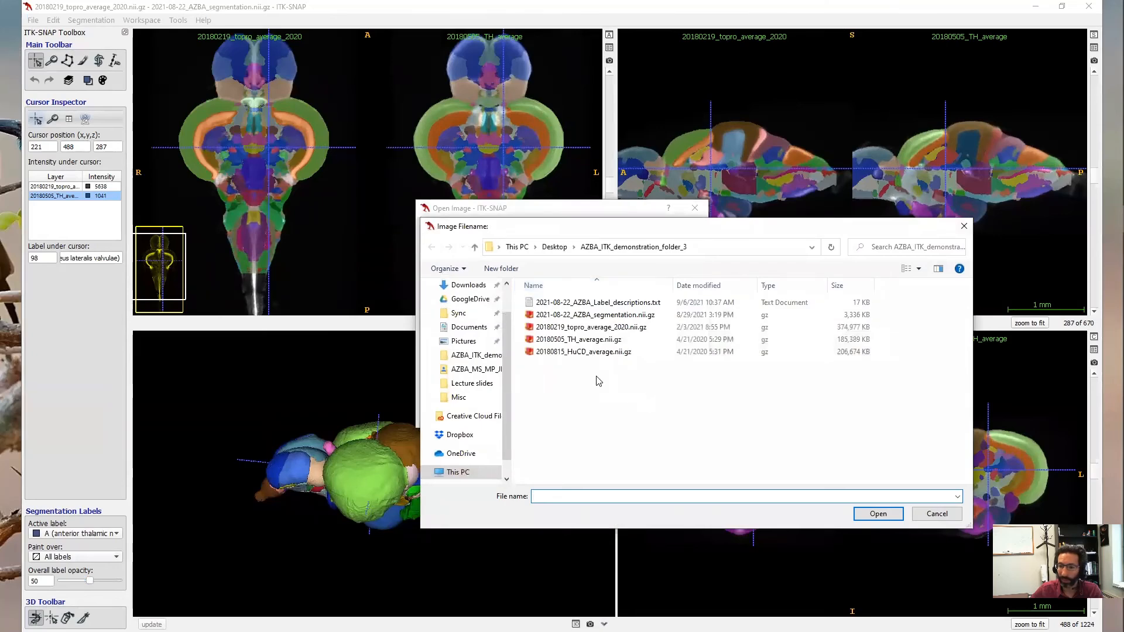
{"action": "left_click", "coordinate": [588, 352]}
{"action": "left_click", "coordinate": [881, 516]}
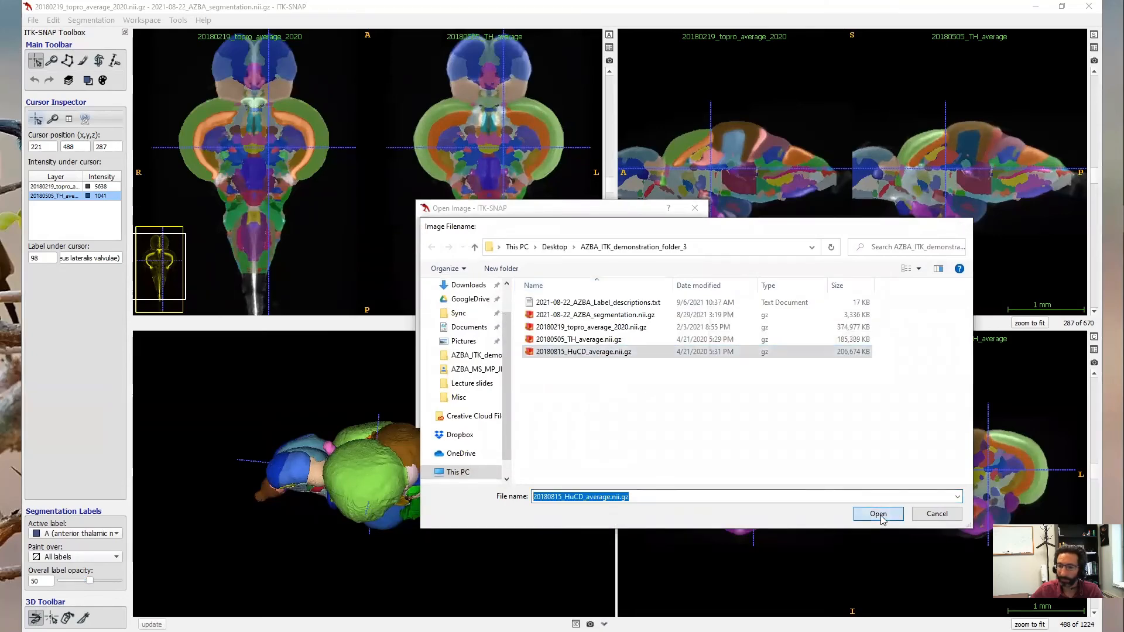
{"action": "left_click", "coordinate": [627, 412]}
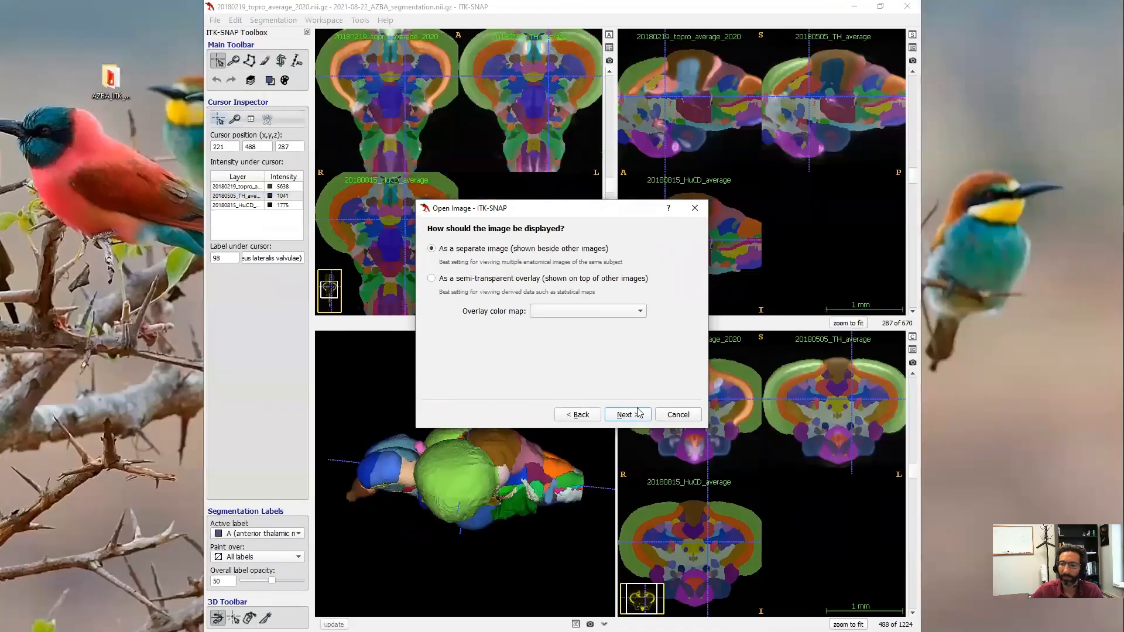
{"action": "left_click", "coordinate": [625, 415]}
{"action": "left_click", "coordinate": [626, 414]}
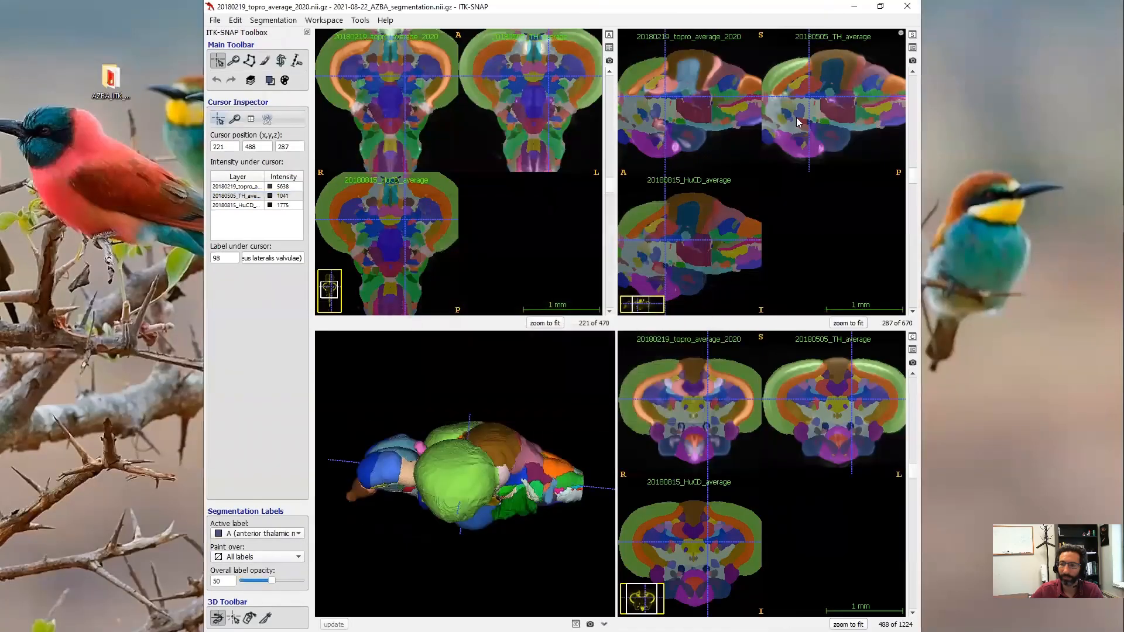
{"action": "left_click", "coordinate": [878, 6]}
{"action": "left_click", "coordinate": [837, 209]}
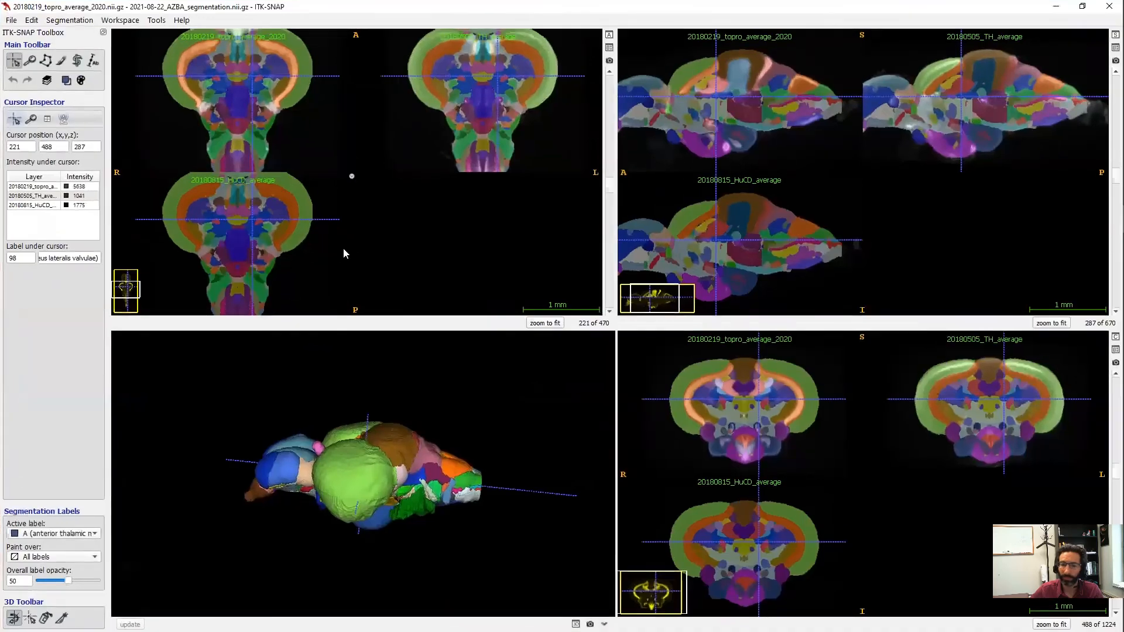
- Hide the labels and auto-adjust the HuCD average's contrast, zooming the slice views out
{"action": "key", "text": "s"}
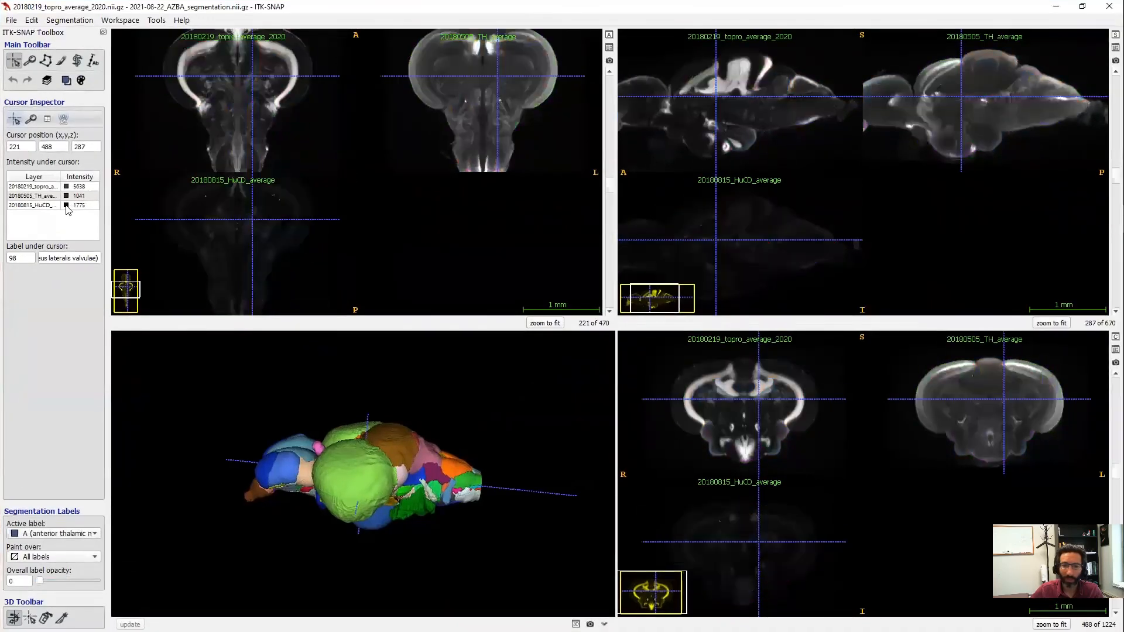
{"action": "left_click", "coordinate": [93, 208]}
{"action": "right_click", "coordinate": [93, 207]}
{"action": "left_click", "coordinate": [249, 236]}
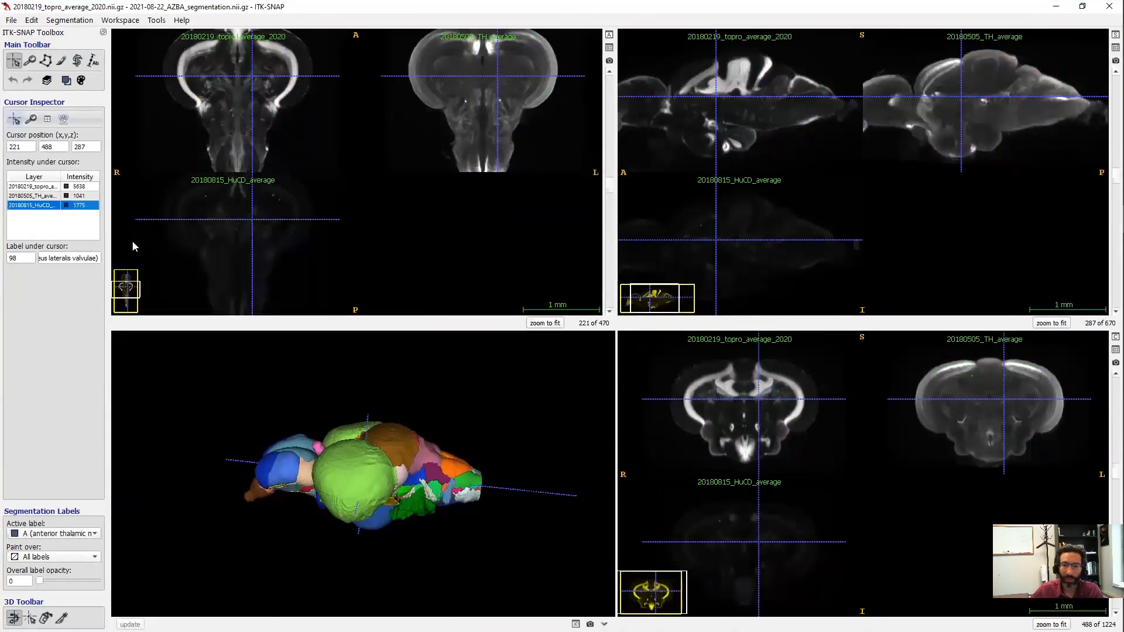
{"action": "left_click", "coordinate": [227, 228]}
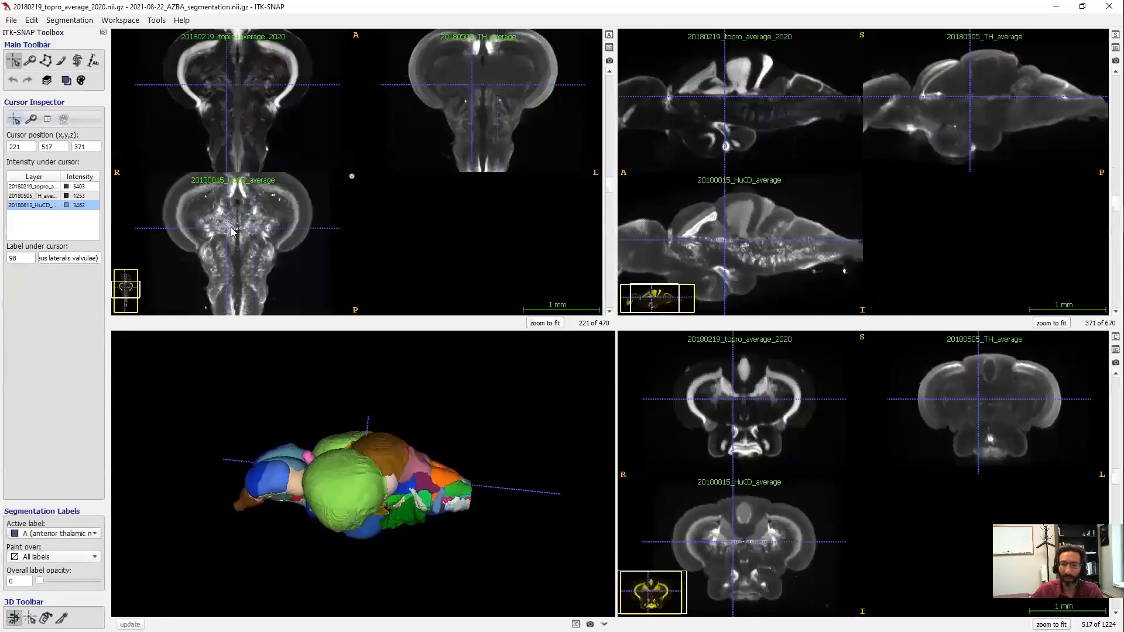
{"action": "right_click_drag", "start_coordinate": [229, 228], "coordinate": [229, 237]}
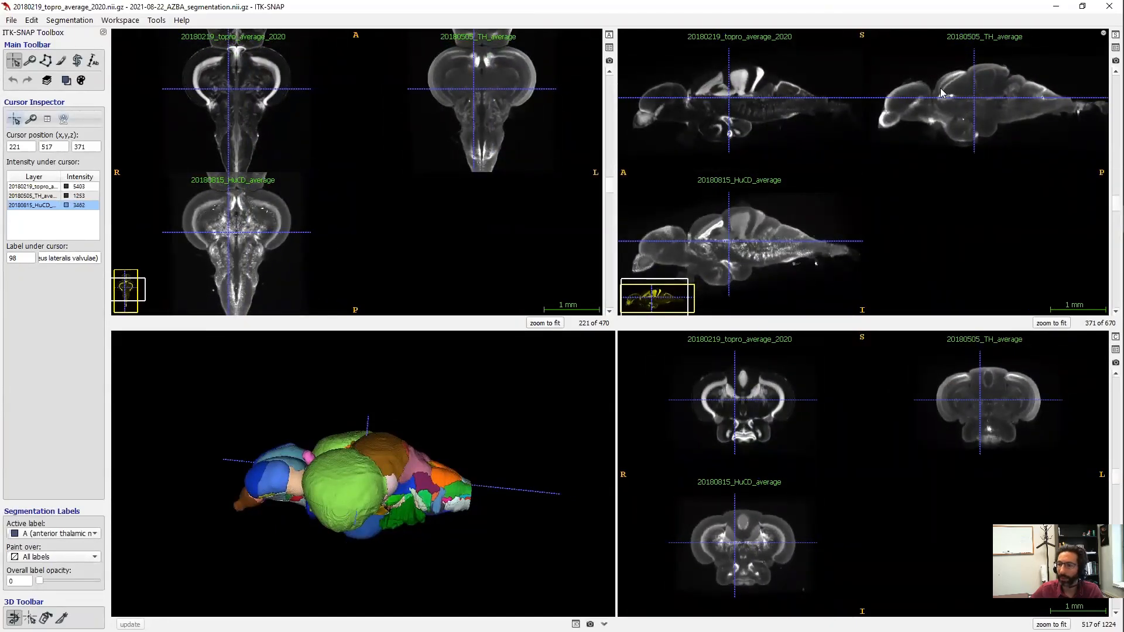
- Inspect coronal points and the 3D model, then restore label opacity 50 and zoom out
{"action": "left_click", "coordinate": [762, 412]}
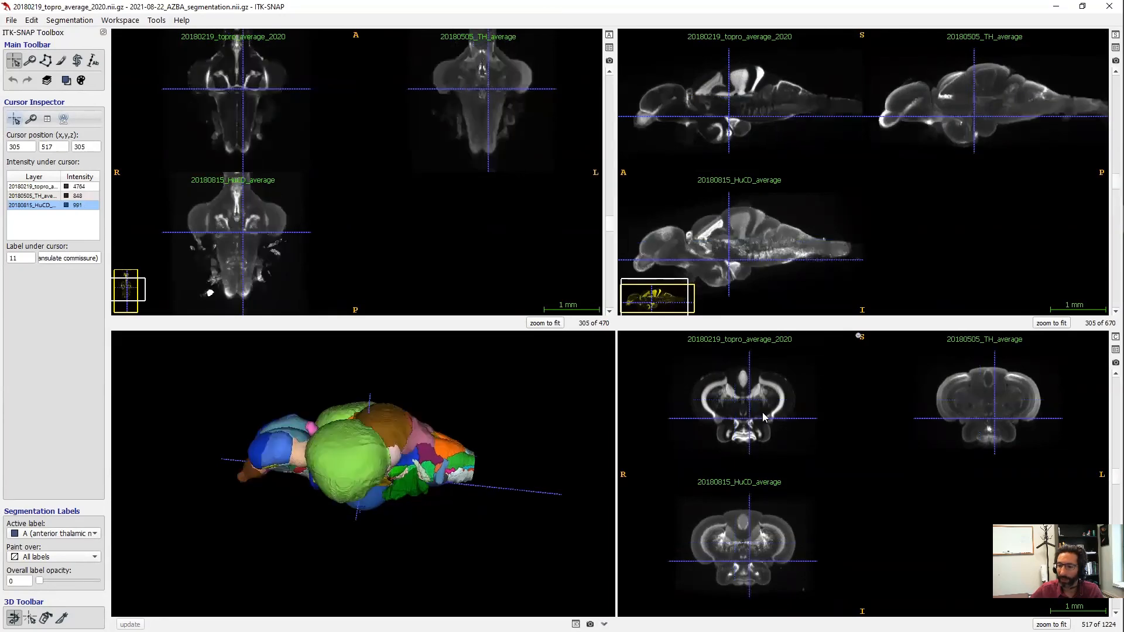
{"action": "left_click", "coordinate": [731, 405]}
{"action": "left_click_drag", "start_coordinate": [363, 444], "coordinate": [400, 477]}
{"action": "key", "text": "s"}
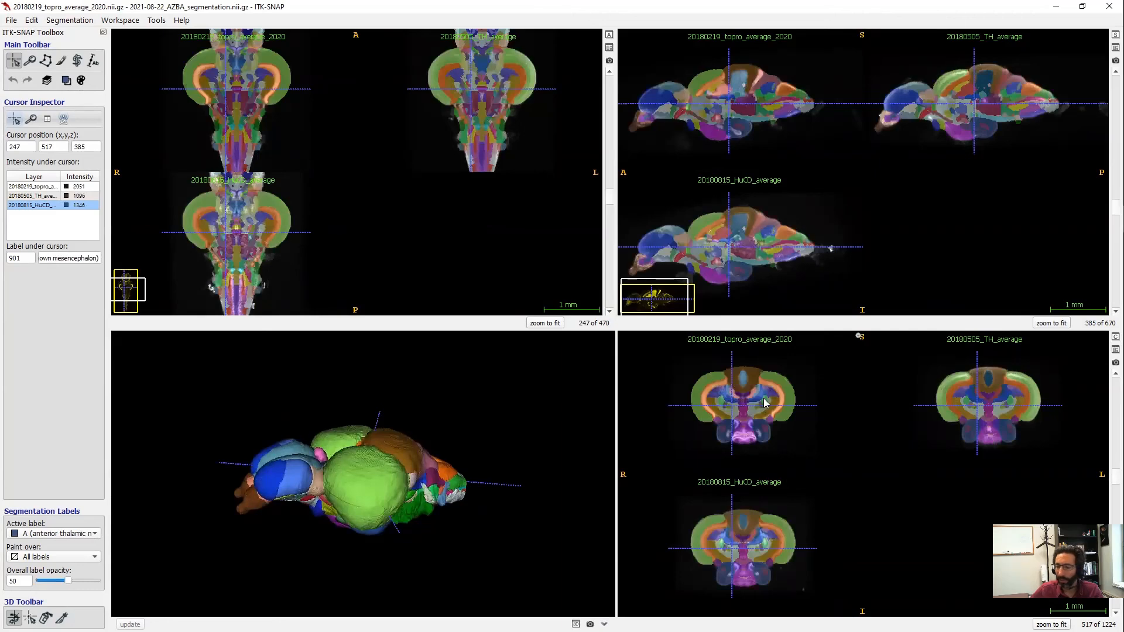
{"action": "scroll", "coordinate": [763, 403], "scroll_direction": "up", "scroll_amount": 3}
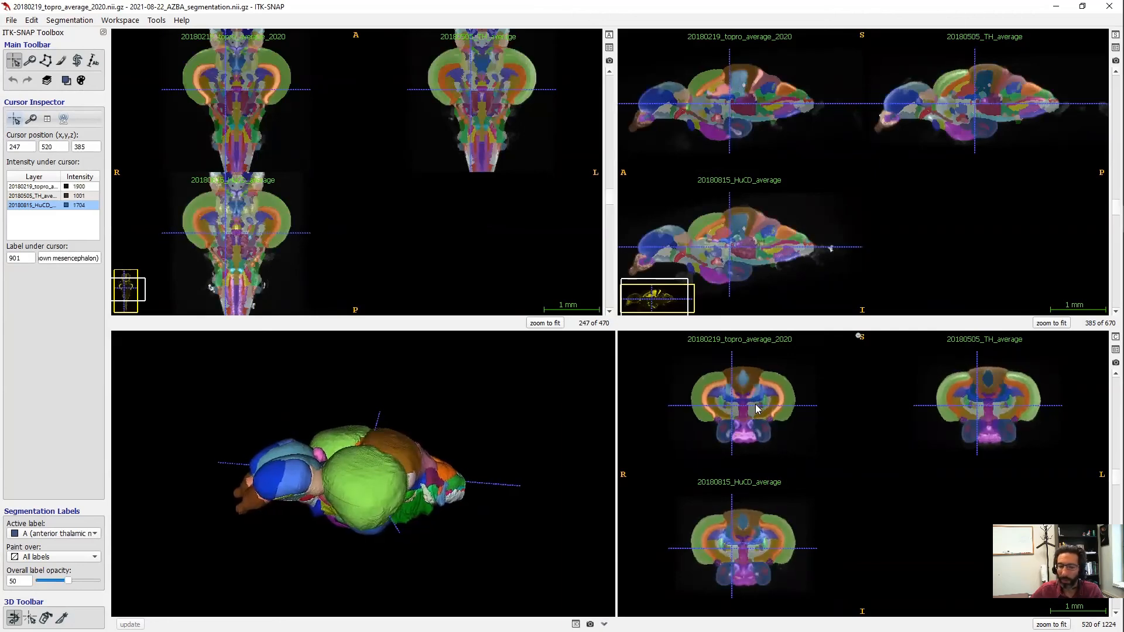
{"action": "scroll", "coordinate": [755, 405], "scroll_direction": "down", "scroll_amount": 6}
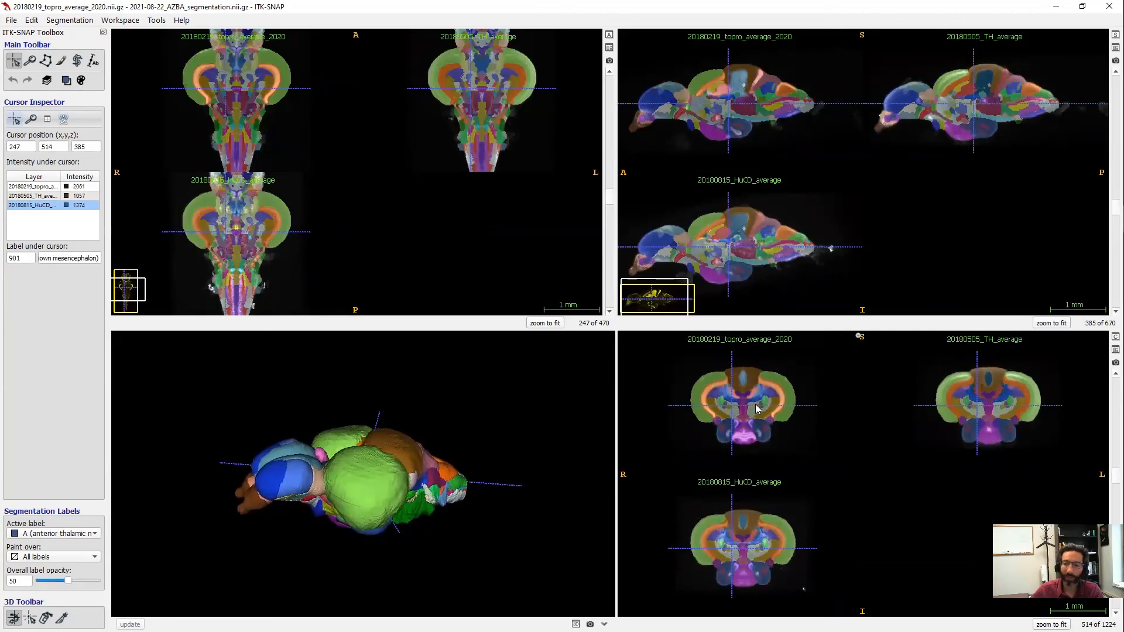
{"action": "right_click_drag", "start_coordinate": [746, 407], "coordinate": [747, 408]}
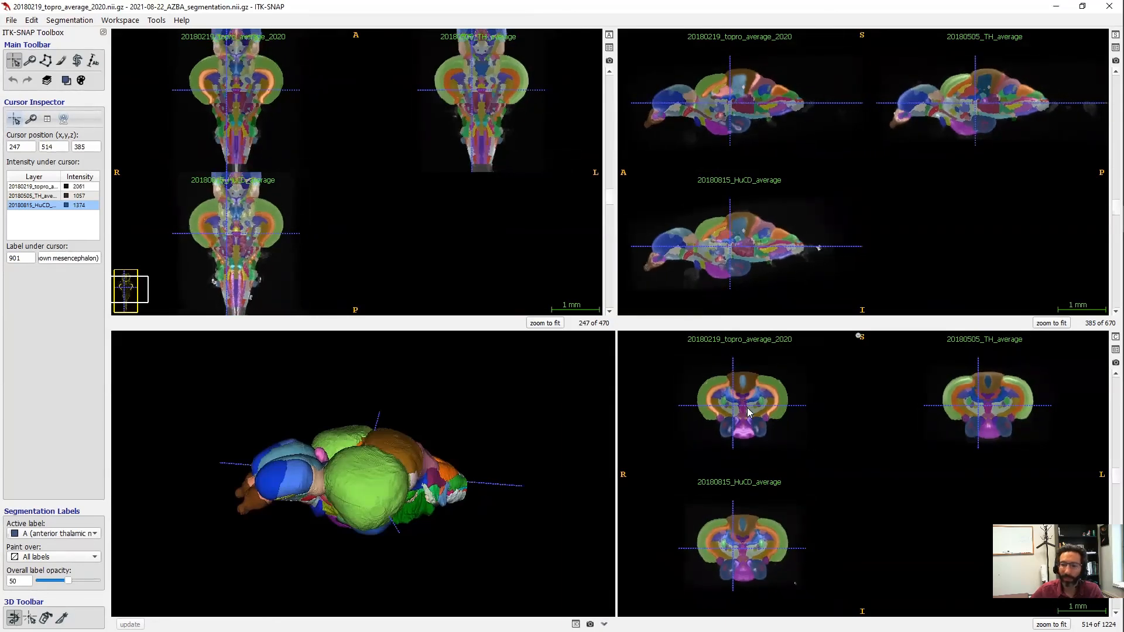